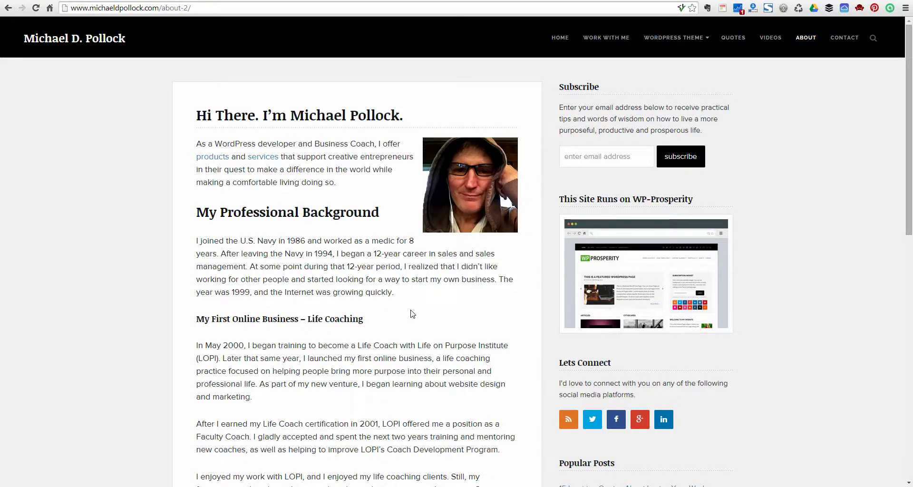
- Go from the WP-Prosperity theme page to its demo site at wp-prosperity.com
{"action": "left_click", "coordinate": [631, 279]}
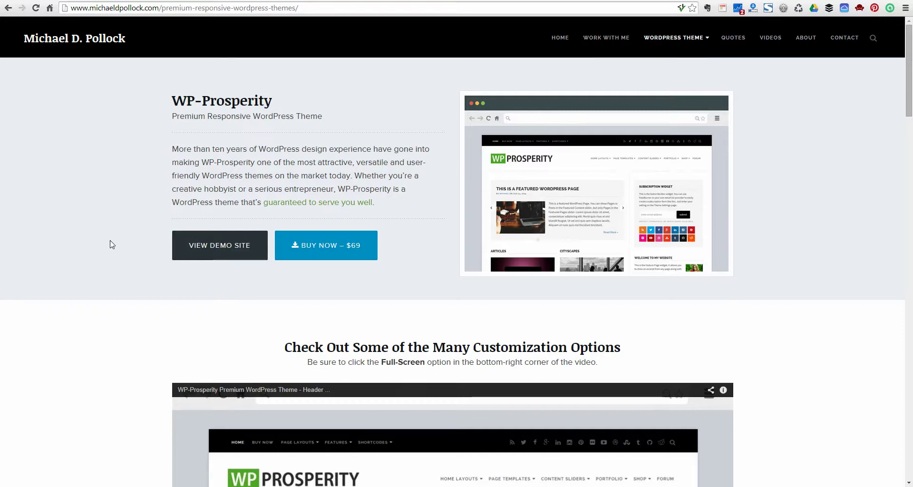
{"action": "scroll", "coordinate": [99, 246], "scroll_direction": "down", "scroll_amount": 4}
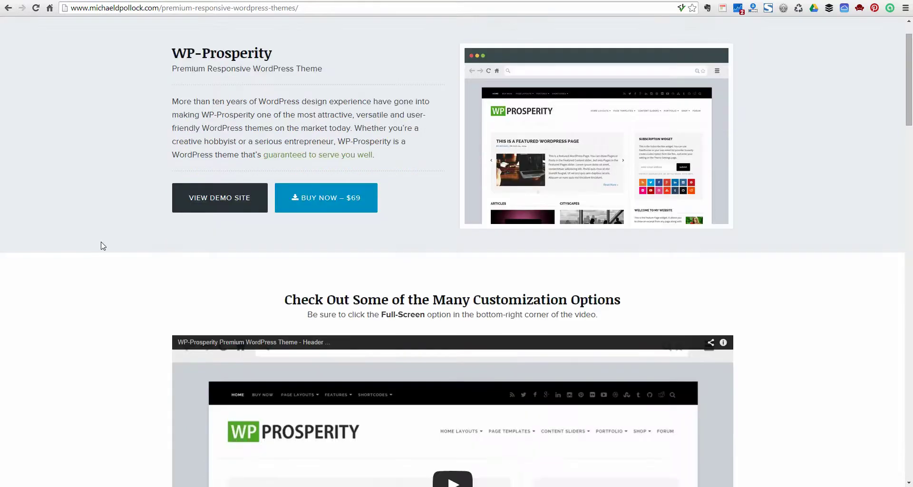
{"action": "scroll", "coordinate": [101, 245], "scroll_direction": "up", "scroll_amount": 4}
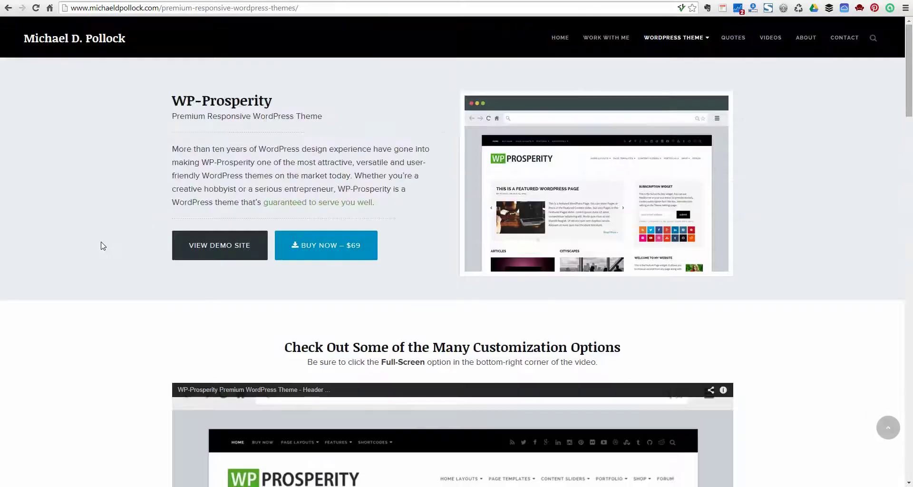
{"action": "left_click", "coordinate": [195, 249]}
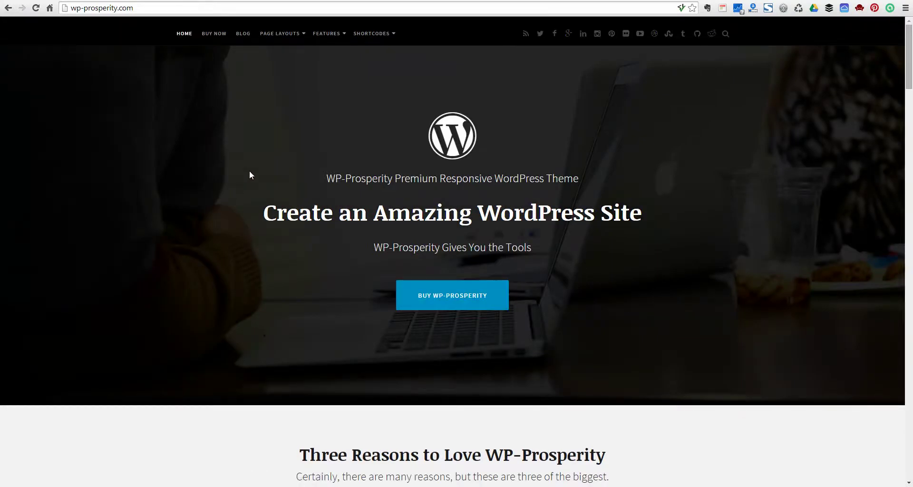
- Show the PAGE LAYOUTS dropdown on the wp-prosperity.com demo home page
{"action": "mouse_move", "coordinate": [282, 37]}
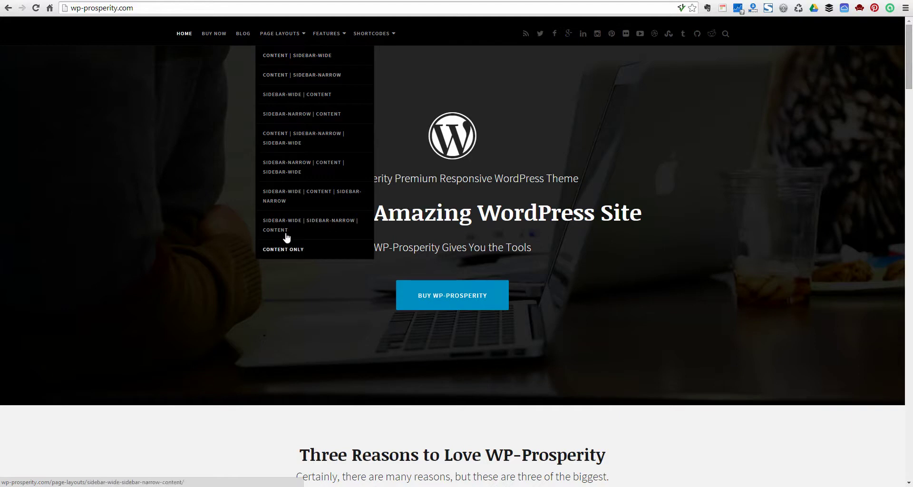
- Preview the Content | Sidebar-Wide and Content Only full-width demo layouts
{"action": "left_click", "coordinate": [299, 59]}
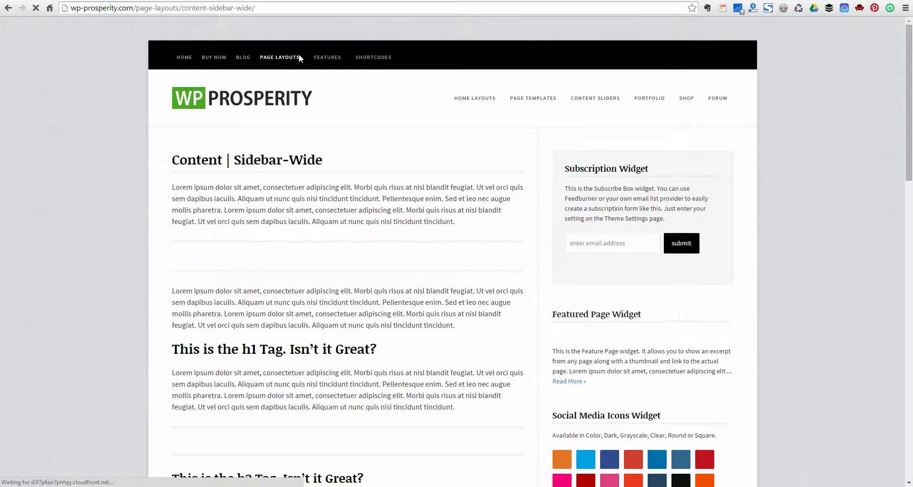
{"action": "mouse_move", "coordinate": [280, 59]}
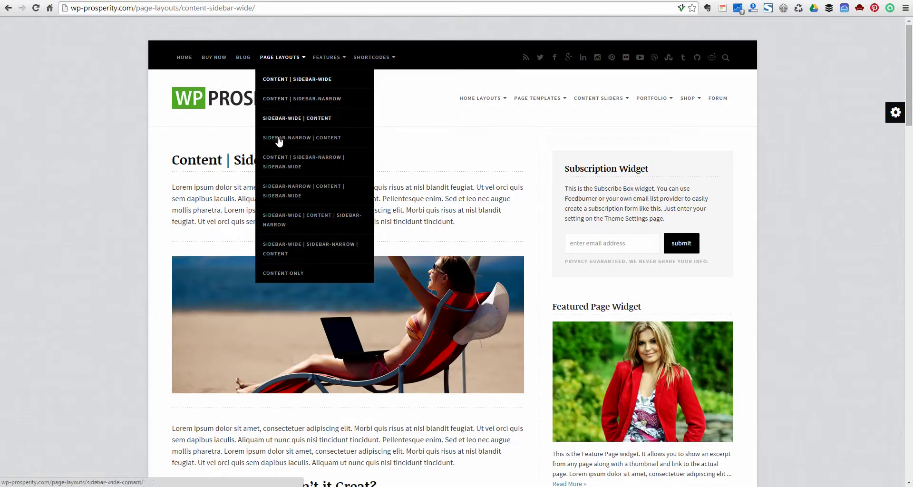
{"action": "left_click", "coordinate": [276, 273]}
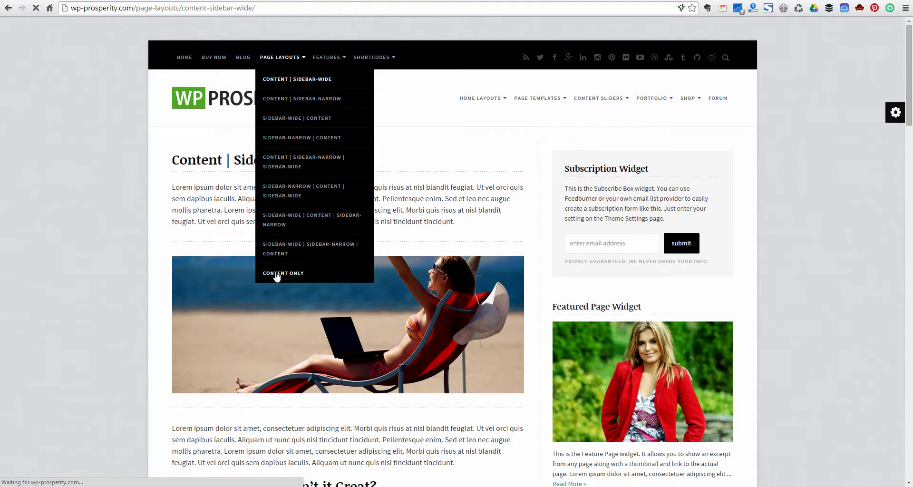
{"action": "scroll", "coordinate": [455, 182], "scroll_direction": "down", "scroll_amount": 5}
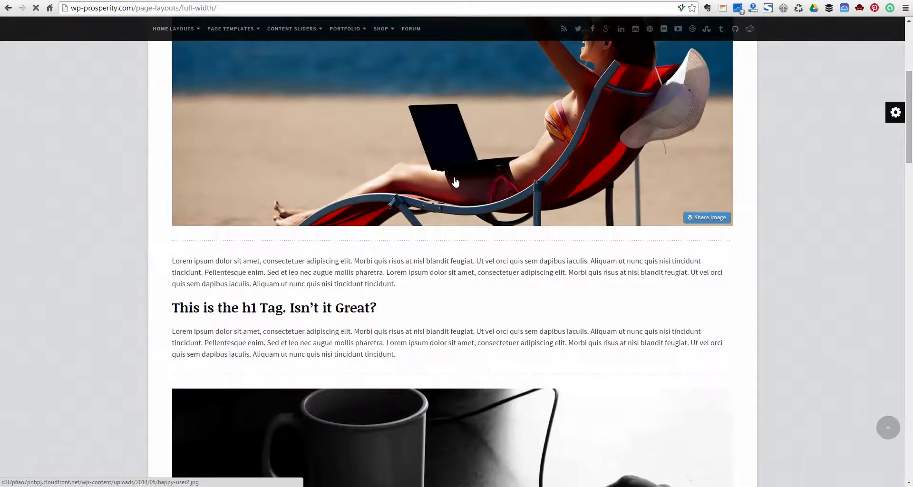
{"action": "scroll", "coordinate": [455, 181], "scroll_direction": "down", "scroll_amount": 4}
{"action": "scroll", "coordinate": [457, 186], "scroll_direction": "up", "scroll_amount": 9}
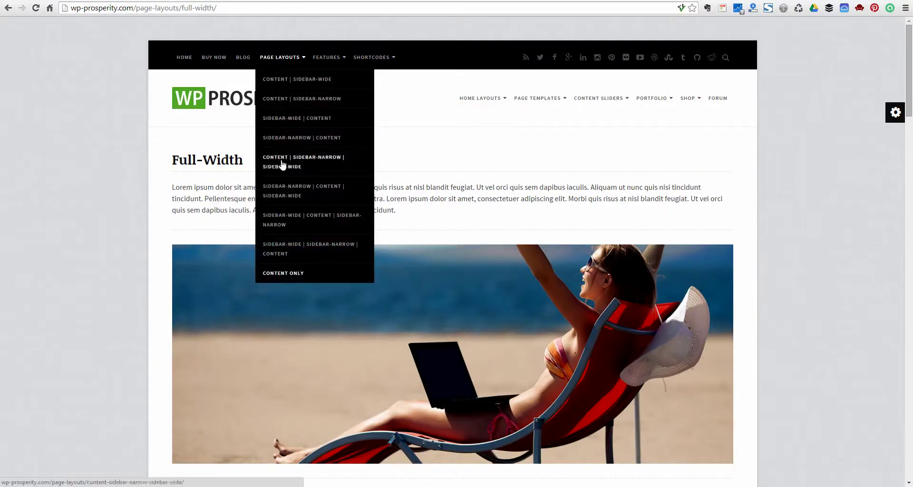
- Preview the Content | Sidebar-Narrow | Sidebar-Wide layout, then switch to the WordPress dashboard
{"action": "left_click", "coordinate": [283, 165]}
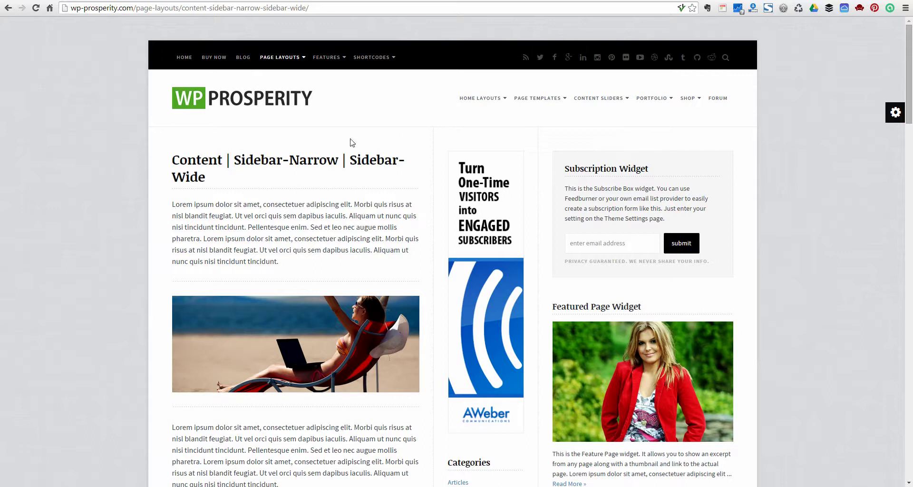
{"action": "scroll", "coordinate": [301, 189], "scroll_direction": "down", "scroll_amount": 2}
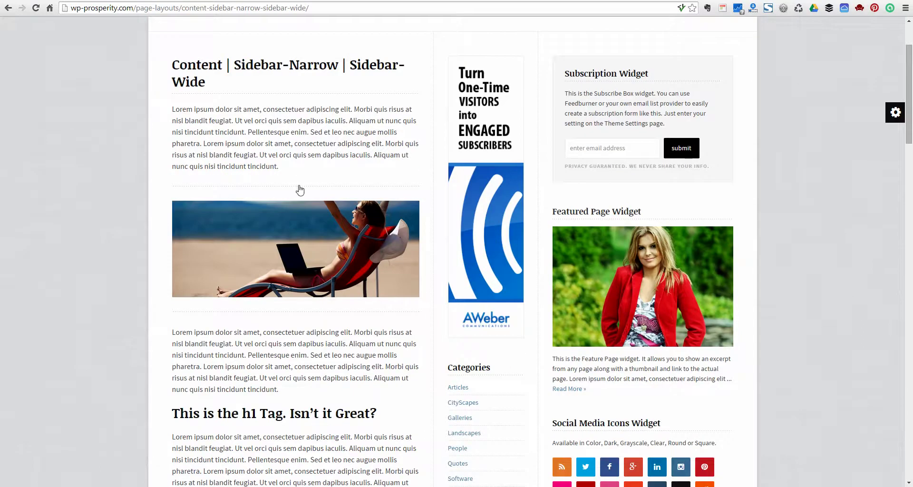
{"action": "scroll", "coordinate": [300, 190], "scroll_direction": "down", "scroll_amount": 3}
{"action": "scroll", "coordinate": [303, 186], "scroll_direction": "up", "scroll_amount": 5}
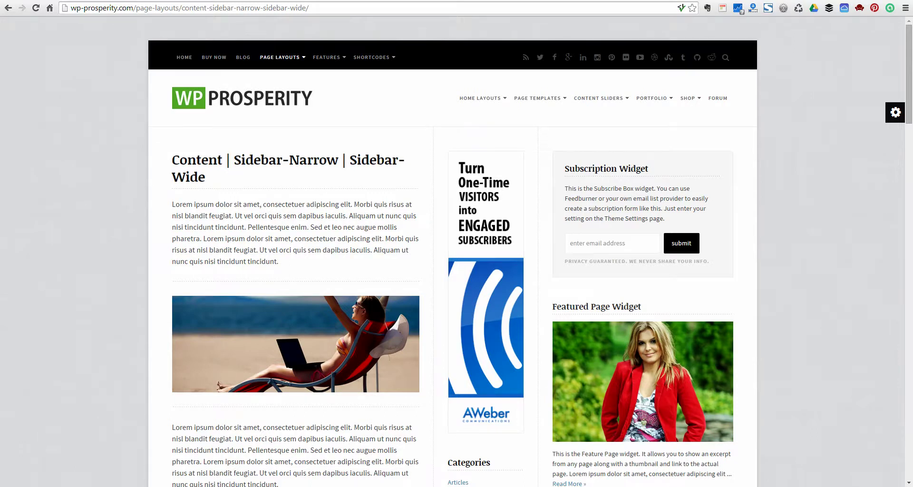
{"action": "key", "text": "ctrl+Tab"}
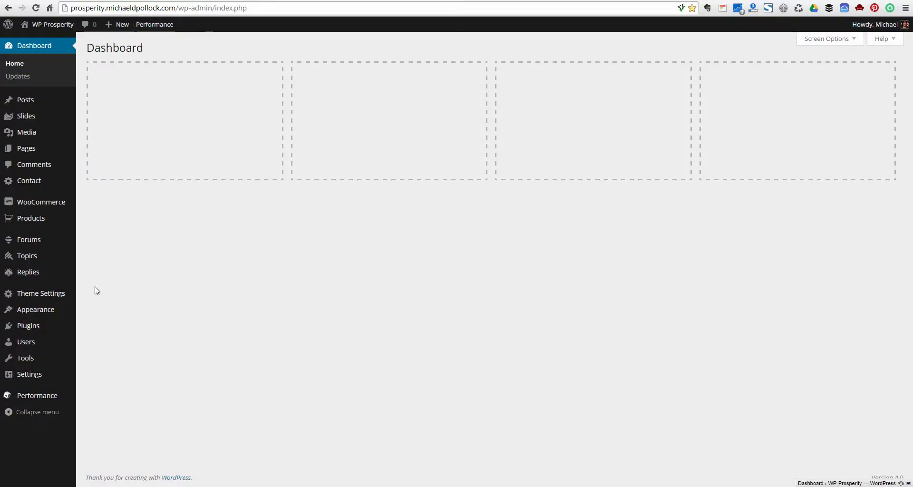
- Show the Default Site-Wide Page Layout choices under Theme Settings > Page Layout Options
{"action": "left_click", "coordinate": [30, 292]}
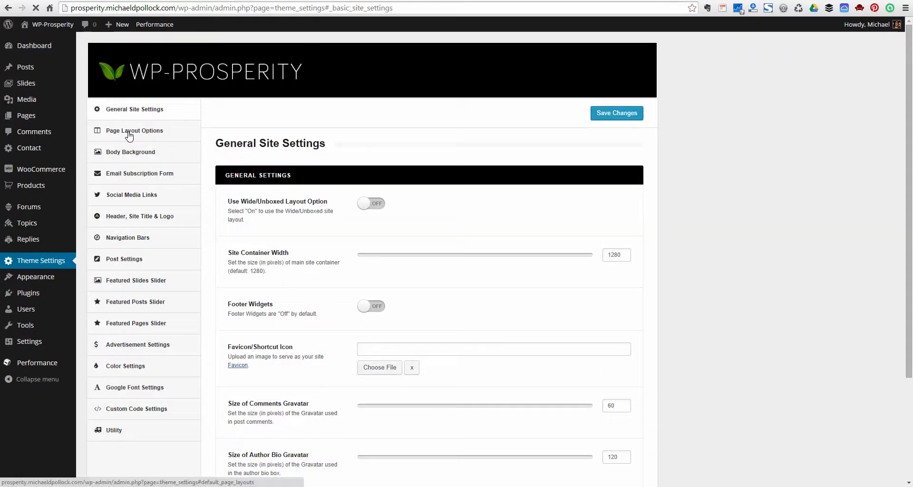
{"action": "left_click", "coordinate": [128, 136]}
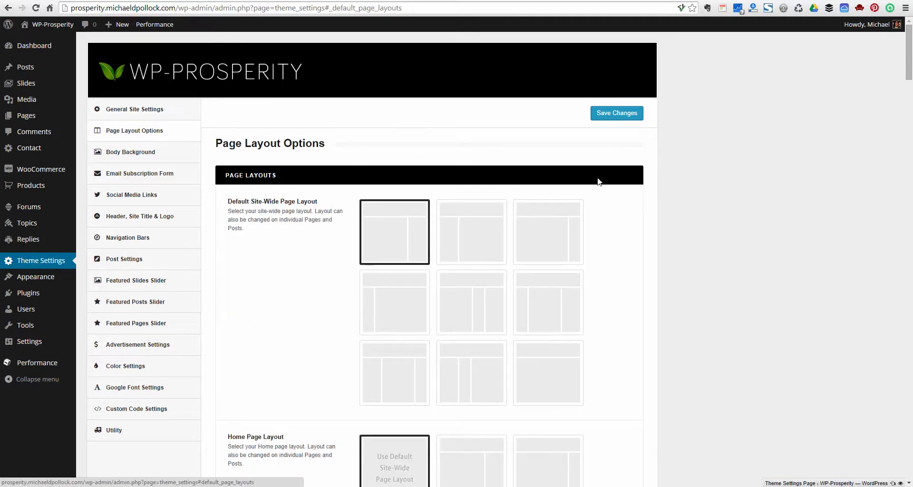
{"action": "left_click_drag", "start_coordinate": [910, 58], "coordinate": [910, 67]}
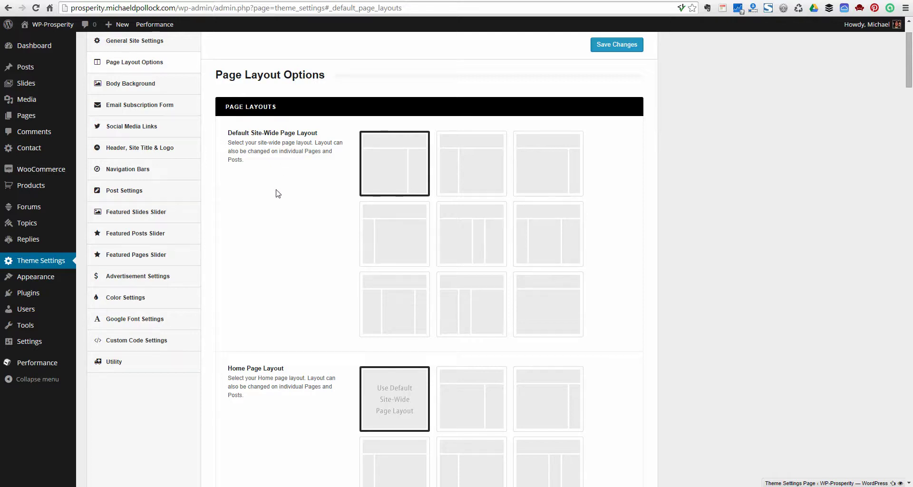
{"action": "scroll", "coordinate": [278, 193], "scroll_direction": "down", "scroll_amount": 4}
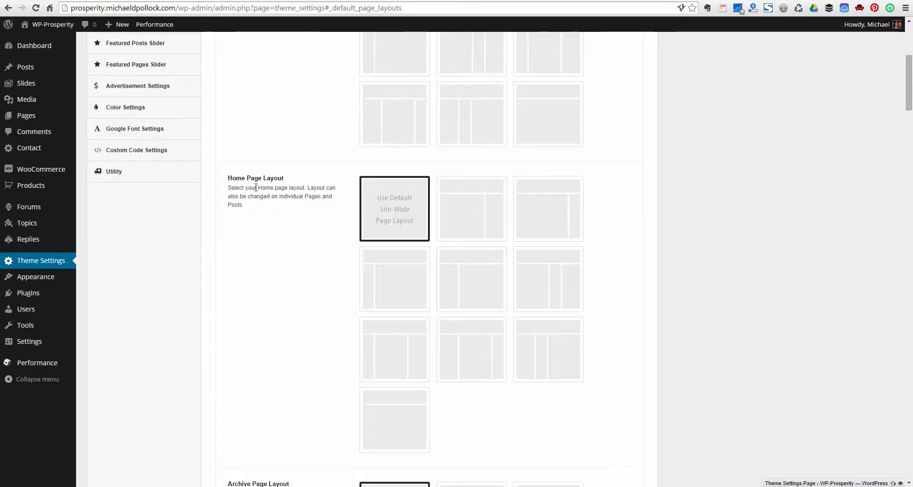
{"action": "scroll", "coordinate": [256, 193], "scroll_direction": "down", "scroll_amount": 2}
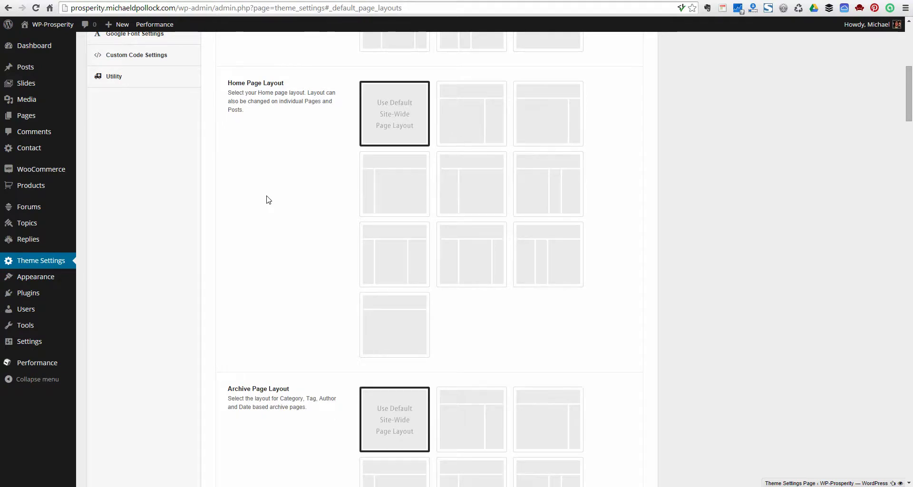
{"action": "scroll", "coordinate": [266, 199], "scroll_direction": "down", "scroll_amount": 4}
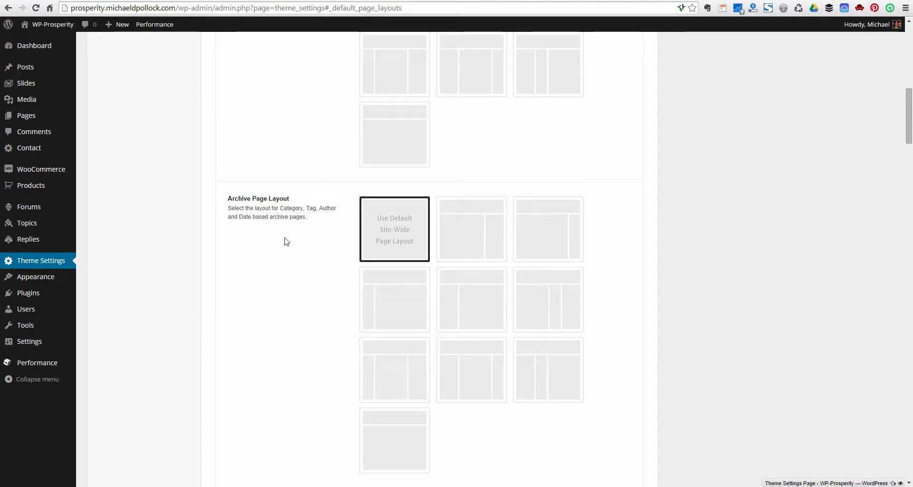
{"action": "scroll", "coordinate": [278, 246], "scroll_direction": "down", "scroll_amount": 4}
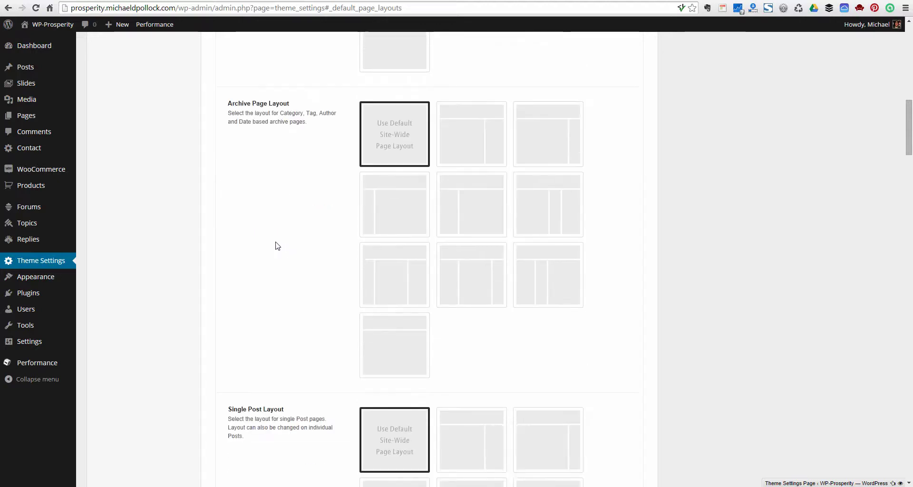
{"action": "scroll", "coordinate": [279, 247], "scroll_direction": "down", "scroll_amount": 4}
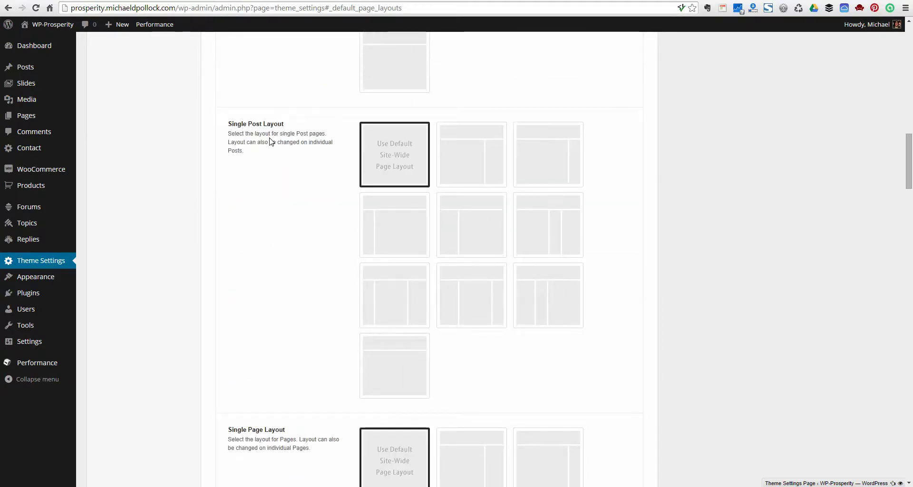
{"action": "scroll", "coordinate": [275, 253], "scroll_direction": "down", "scroll_amount": 2}
{"action": "scroll", "coordinate": [275, 252], "scroll_direction": "down", "scroll_amount": 2}
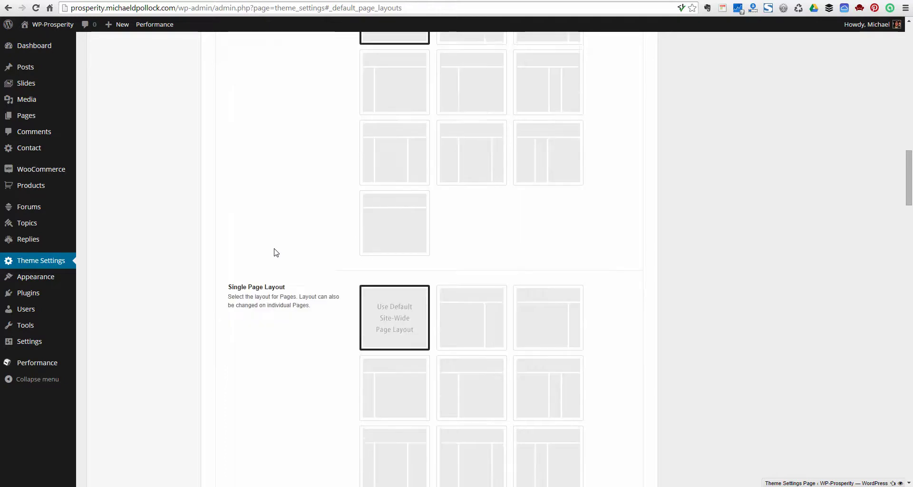
{"action": "left_click_drag", "start_coordinate": [229, 241], "coordinate": [261, 242]}
{"action": "scroll", "coordinate": [272, 283], "scroll_direction": "down", "scroll_amount": 10}
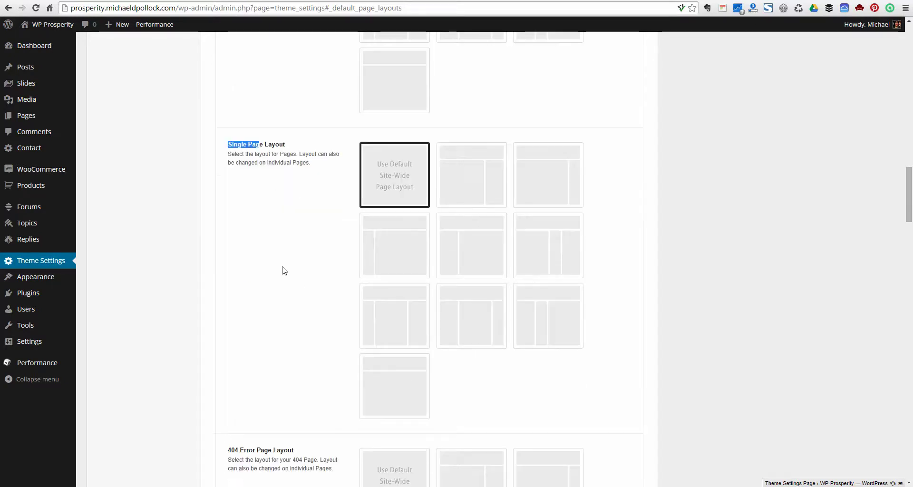
{"action": "scroll", "coordinate": [269, 257], "scroll_direction": "down", "scroll_amount": 1}
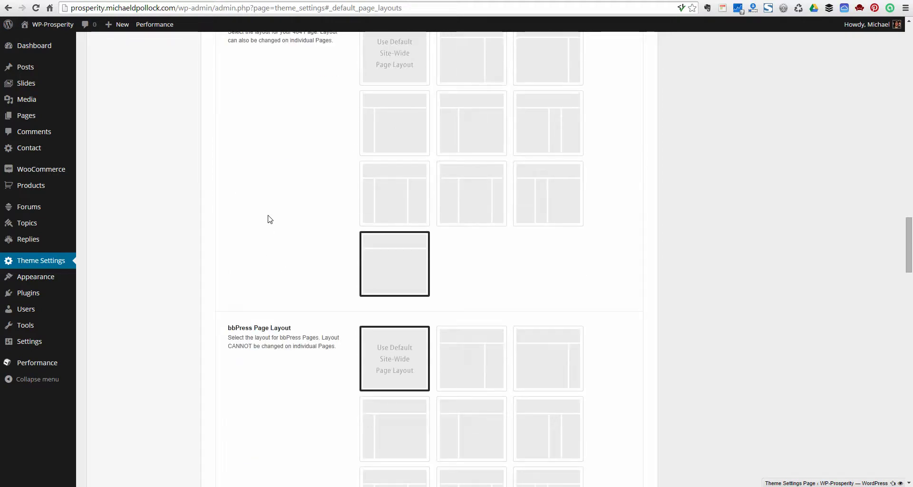
{"action": "scroll", "coordinate": [264, 217], "scroll_direction": "up", "scroll_amount": 3}
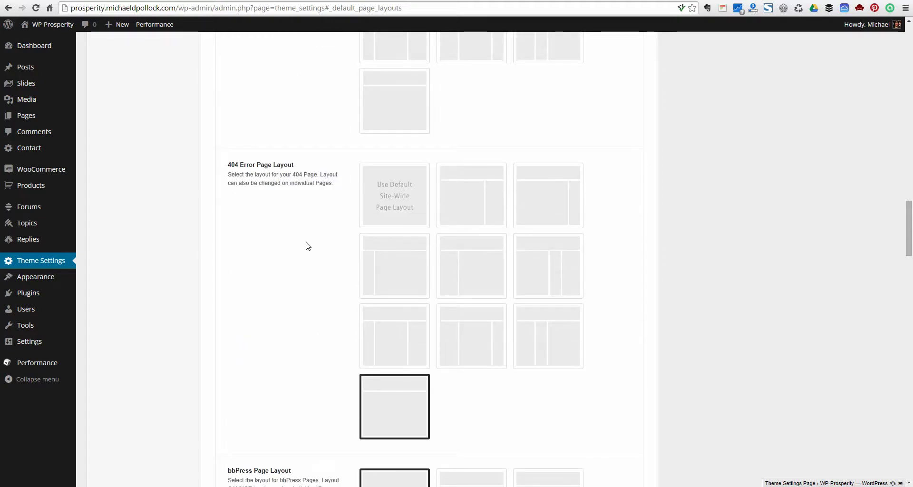
{"action": "scroll", "coordinate": [295, 255], "scroll_direction": "down", "scroll_amount": 6}
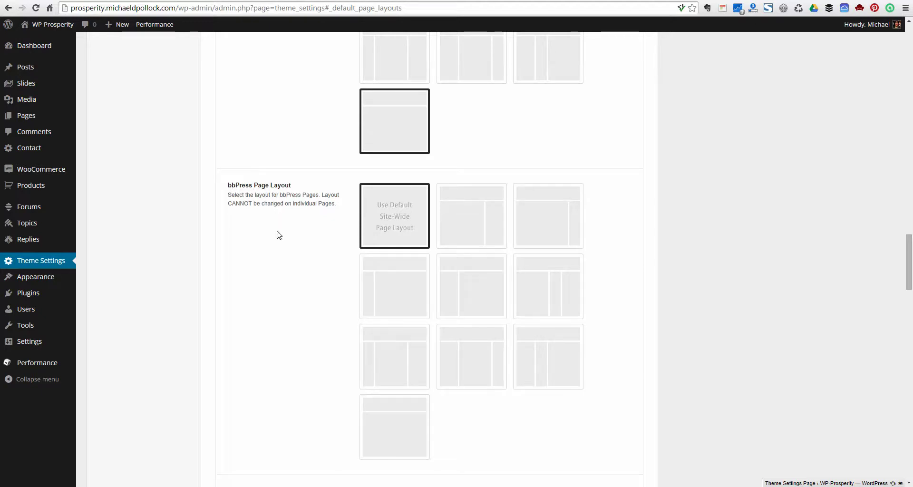
{"action": "scroll", "coordinate": [276, 231], "scroll_direction": "down", "scroll_amount": 3}
{"action": "scroll", "coordinate": [272, 228], "scroll_direction": "down", "scroll_amount": 3}
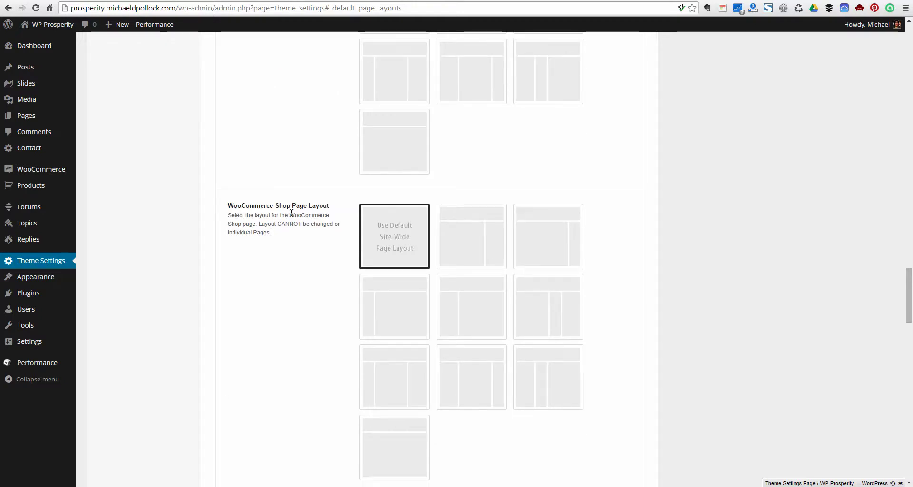
{"action": "scroll", "coordinate": [288, 219], "scroll_direction": "down", "scroll_amount": 3}
{"action": "scroll", "coordinate": [286, 219], "scroll_direction": "down", "scroll_amount": 3}
{"action": "scroll", "coordinate": [285, 240], "scroll_direction": "down", "scroll_amount": 3}
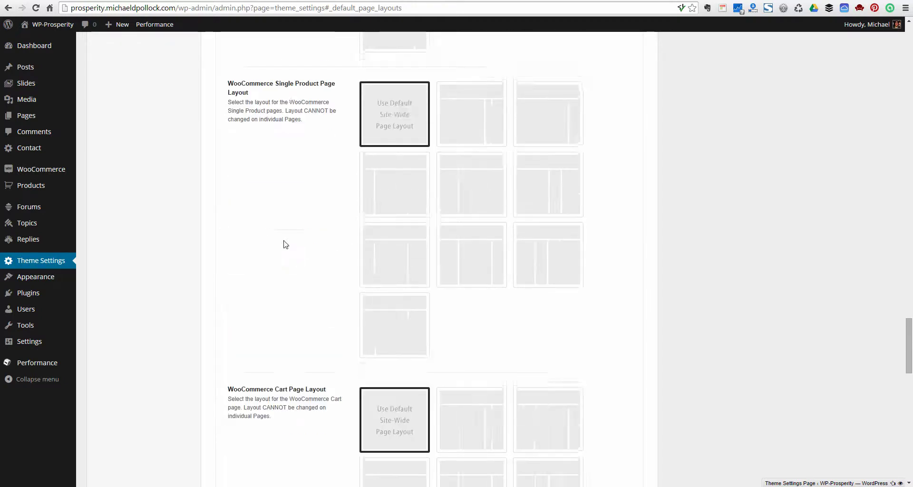
{"action": "scroll", "coordinate": [285, 245], "scroll_direction": "down", "scroll_amount": 2}
{"action": "scroll", "coordinate": [286, 257], "scroll_direction": "down", "scroll_amount": 6}
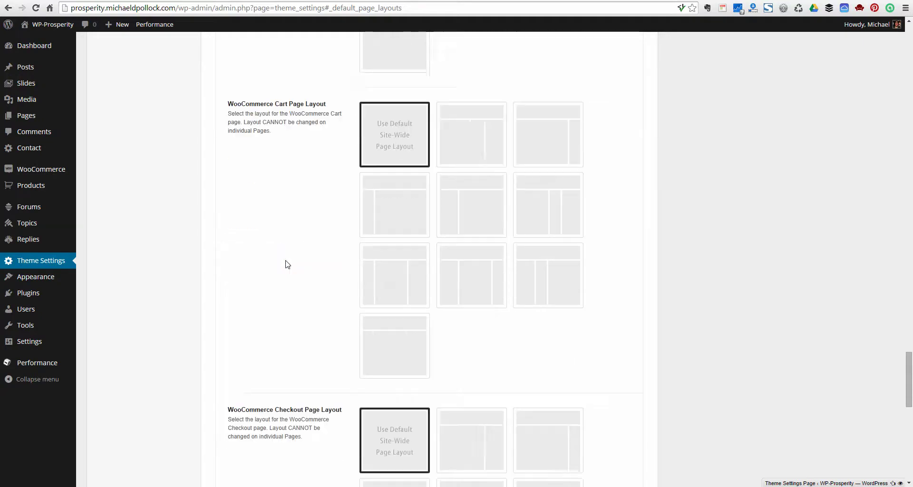
{"action": "scroll", "coordinate": [288, 264], "scroll_direction": "down", "scroll_amount": 2}
{"action": "scroll", "coordinate": [288, 264], "scroll_direction": "down", "scroll_amount": 8}
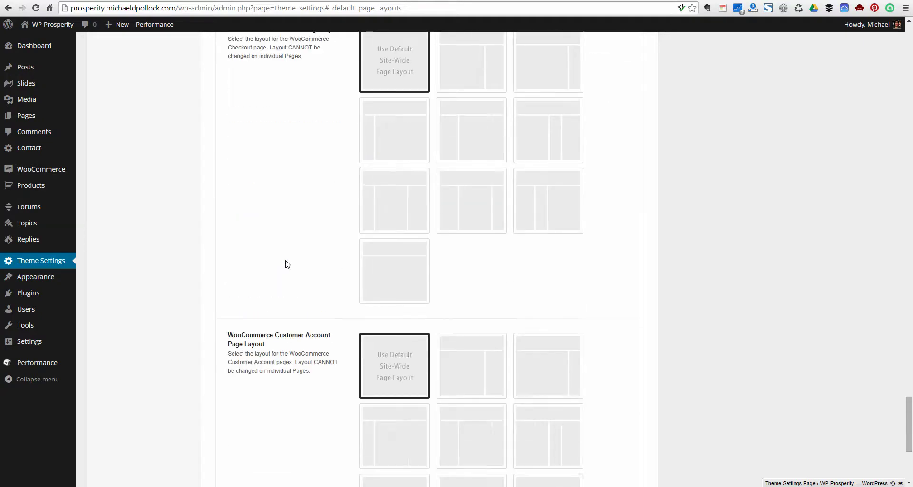
{"action": "scroll", "coordinate": [288, 265], "scroll_direction": "down", "scroll_amount": 1}
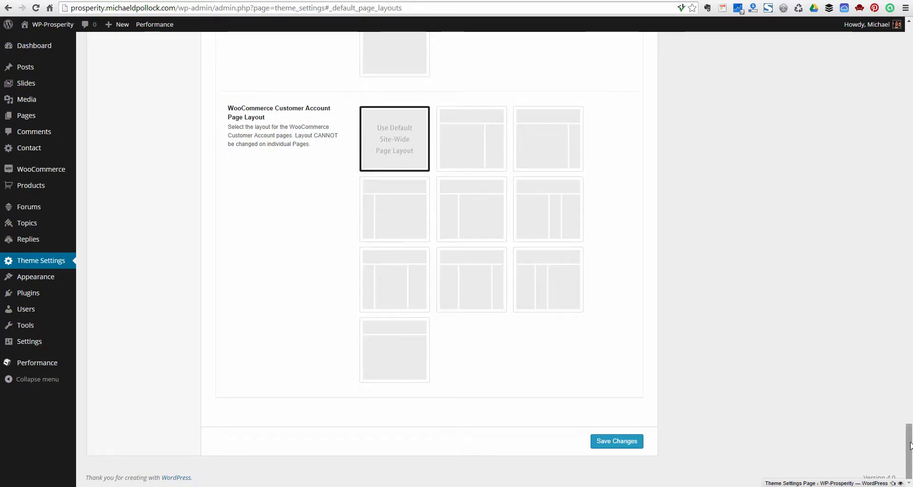
{"action": "left_click_drag", "start_coordinate": [910, 434], "coordinate": [905, 38]}
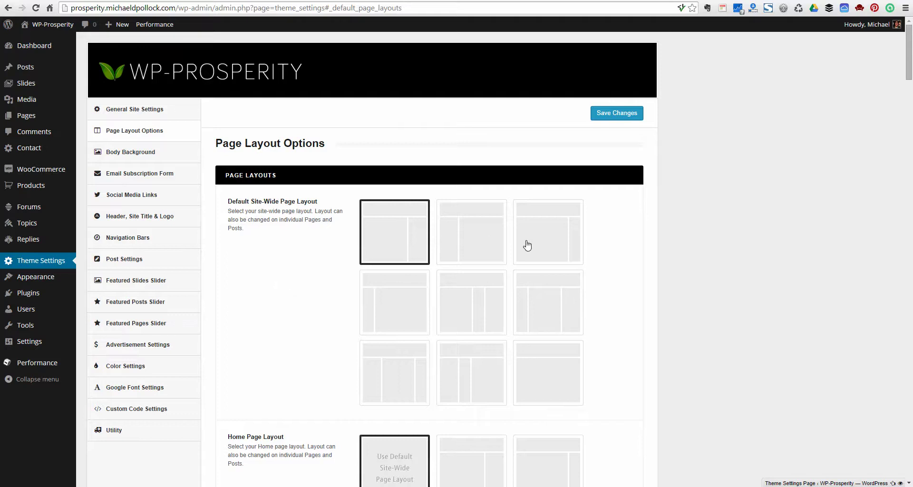
- Save Content | Sidebar-Narrow | Sidebar-Wide as the site-wide default and load the front page
{"action": "left_click", "coordinate": [478, 309]}
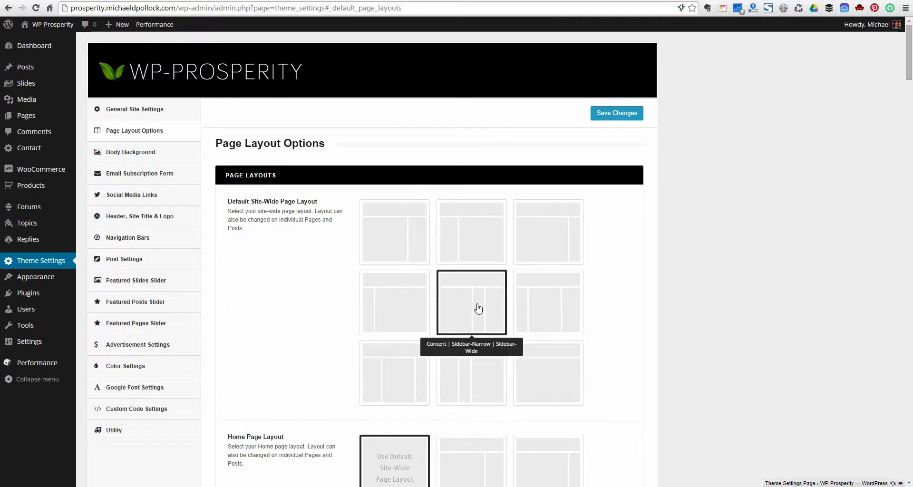
{"action": "left_click", "coordinate": [617, 114]}
{"action": "left_click", "coordinate": [175, 6]}
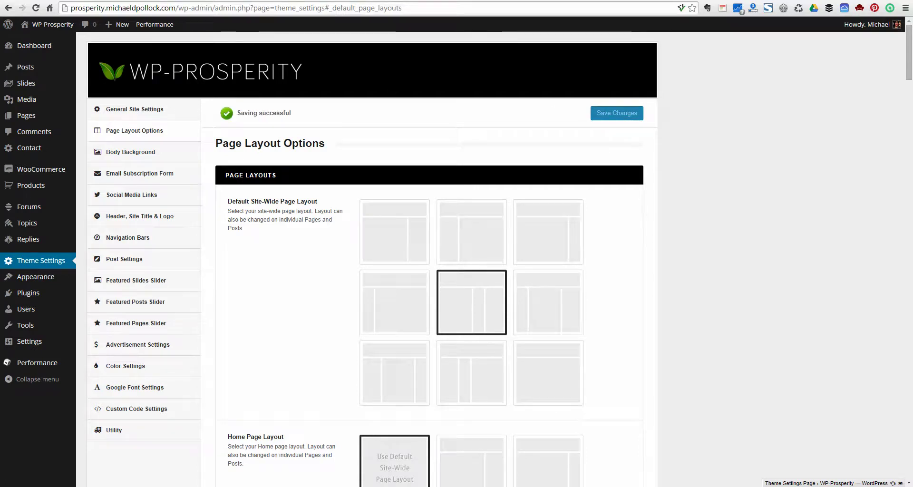
{"action": "key", "text": "shift+End"}
{"action": "key", "text": "Delete"}
{"action": "key", "text": "Return"}
{"action": "left_click", "coordinate": [36, 9]}
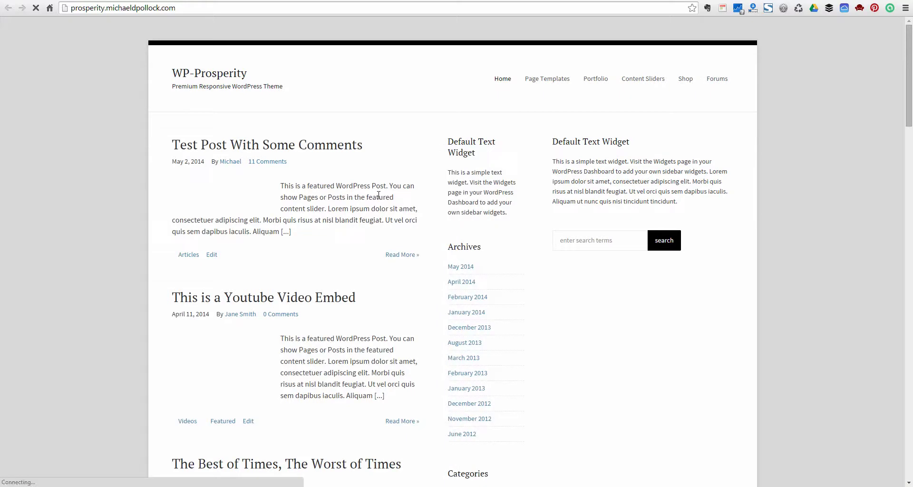
- Scroll the front page to check the three columns with the narrow Archives sidebar
{"action": "scroll", "coordinate": [366, 196], "scroll_direction": "down", "scroll_amount": 3}
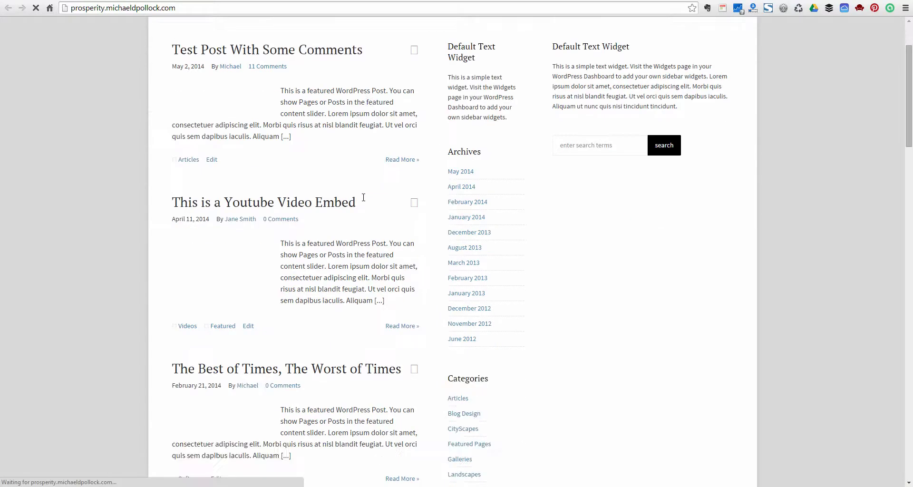
{"action": "scroll", "coordinate": [359, 233], "scroll_direction": "up", "scroll_amount": 3}
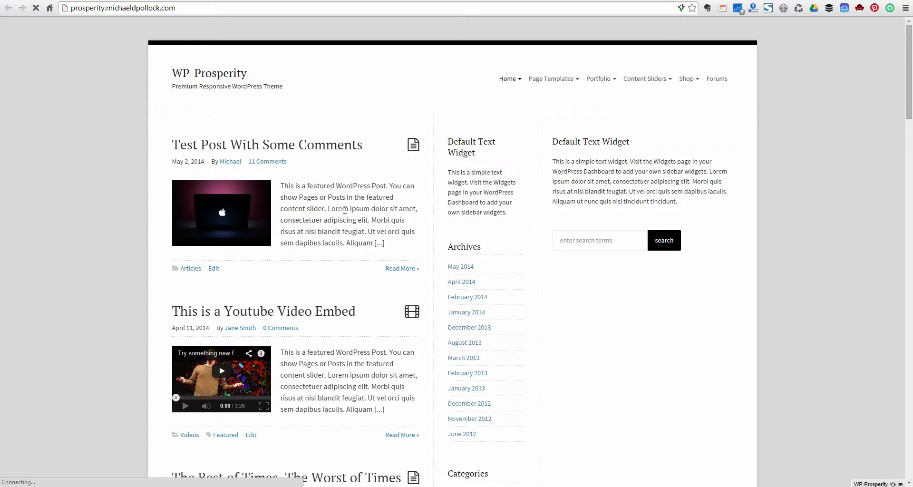
- Set the Home Page Layout to Content | Sidebar-Wide instead of the site-wide default and save
{"action": "key", "text": "ctrl+Tab"}
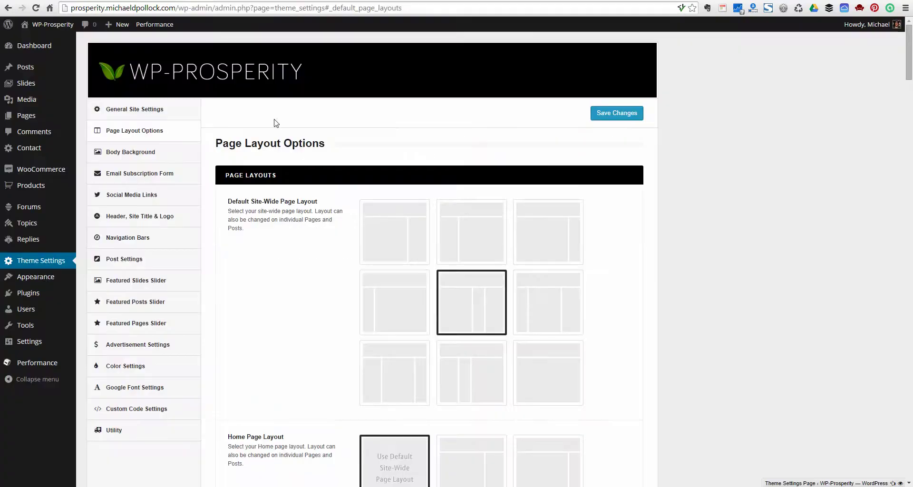
{"action": "scroll", "coordinate": [307, 287], "scroll_direction": "down", "scroll_amount": 5}
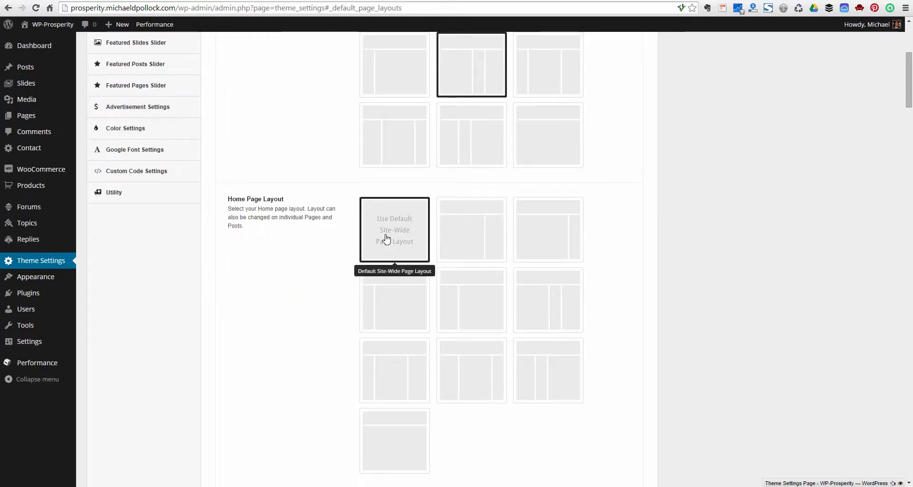
{"action": "left_click", "coordinate": [475, 241]}
{"action": "scroll", "coordinate": [612, 278], "scroll_direction": "up", "scroll_amount": 4}
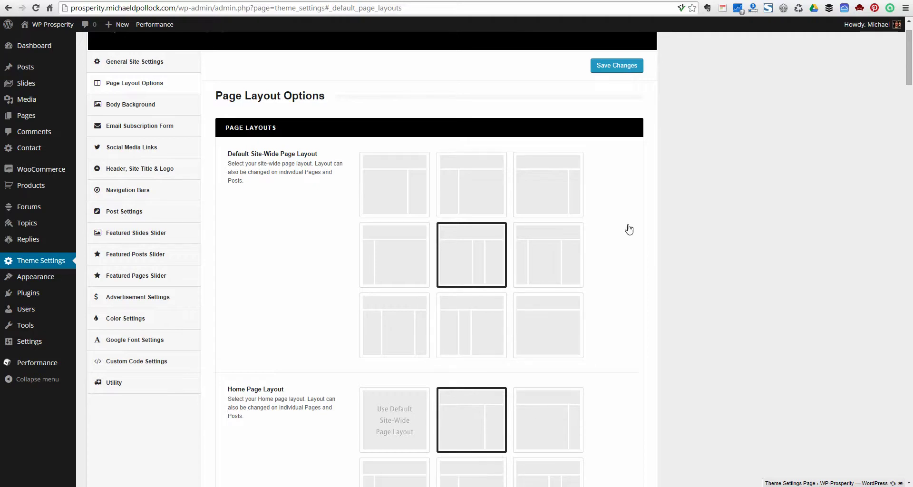
{"action": "left_click", "coordinate": [611, 69]}
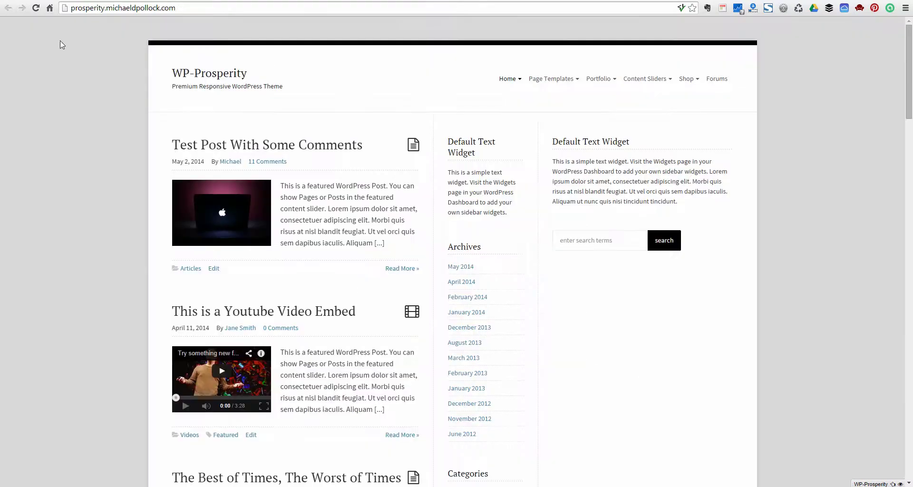
- Reload the home page, then view Test Post With Some Comments to compare layouts
{"action": "left_click", "coordinate": [35, 8]}
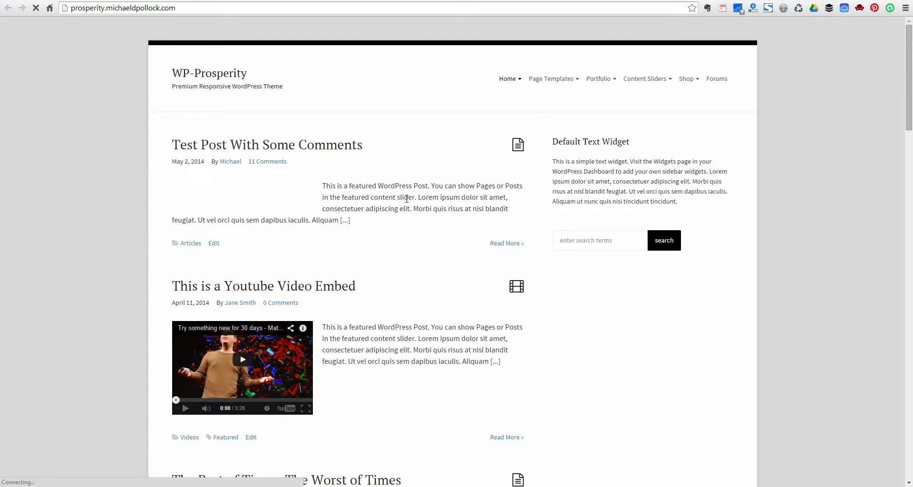
{"action": "left_click", "coordinate": [306, 149]}
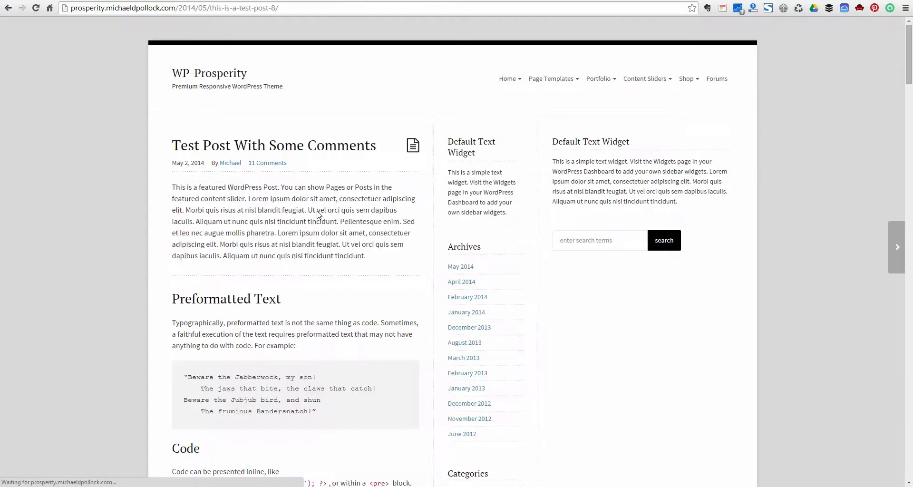
{"action": "scroll", "coordinate": [339, 205], "scroll_direction": "down", "scroll_amount": 2}
{"action": "scroll", "coordinate": [337, 206], "scroll_direction": "up", "scroll_amount": 2}
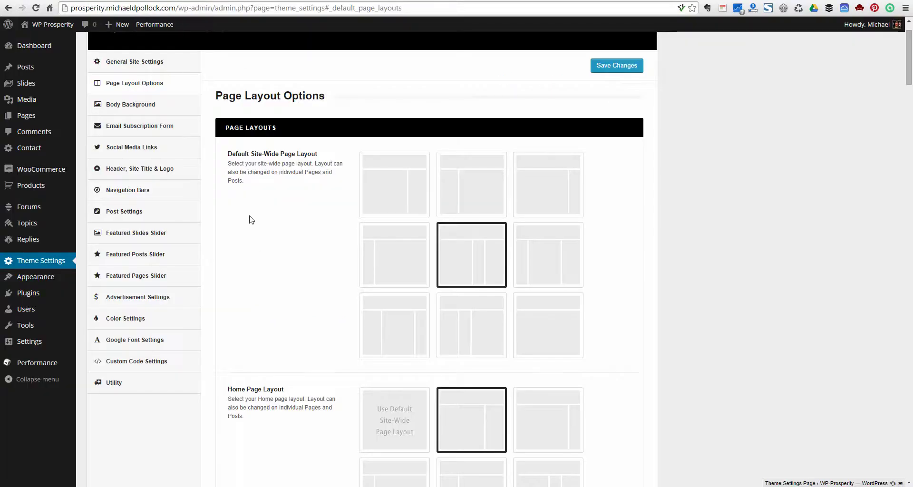
{"action": "scroll", "coordinate": [258, 250], "scroll_direction": "down", "scroll_amount": 3}
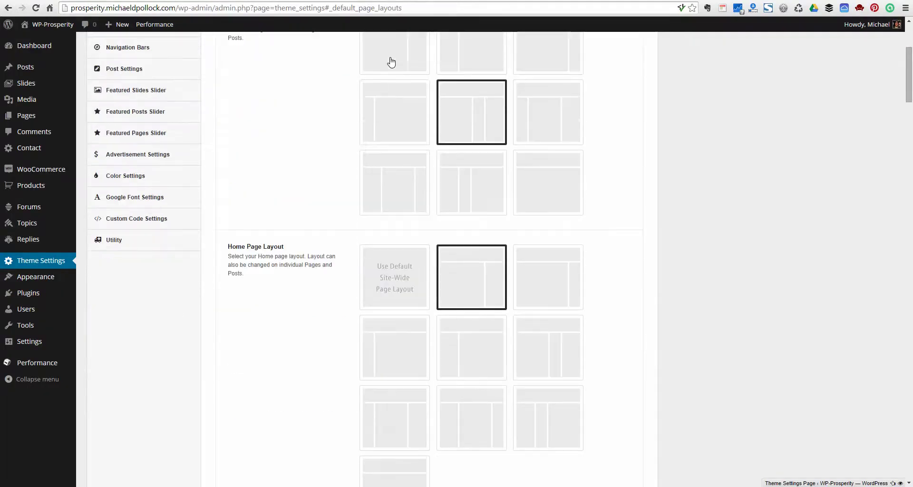
- Revert the site-wide default to Content | Sidebar-Wide with home on default, save, and open Posts
{"action": "left_click", "coordinate": [400, 273]}
{"action": "scroll", "coordinate": [661, 260], "scroll_direction": "up", "scroll_amount": 4}
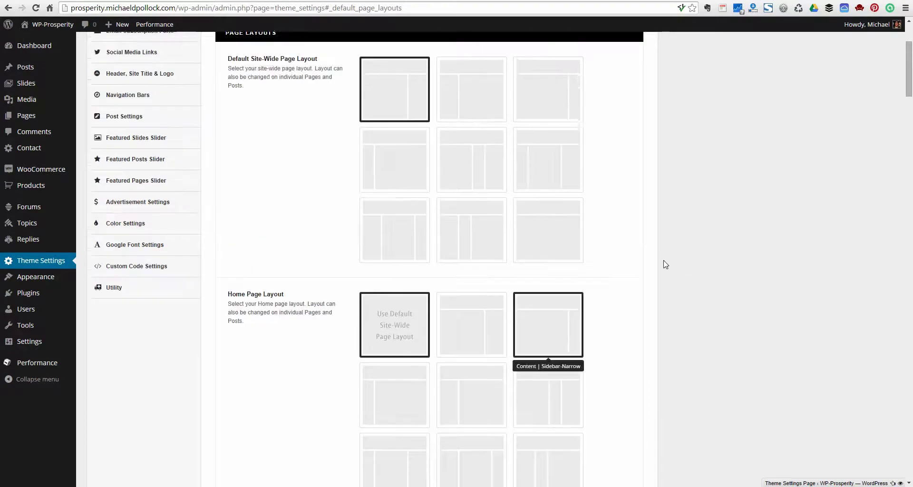
{"action": "left_click", "coordinate": [618, 114]}
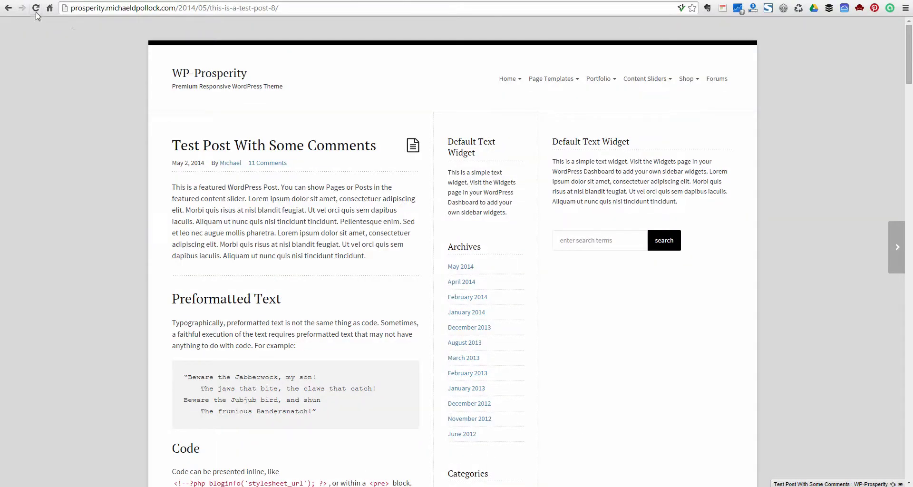
{"action": "left_click", "coordinate": [35, 8]}
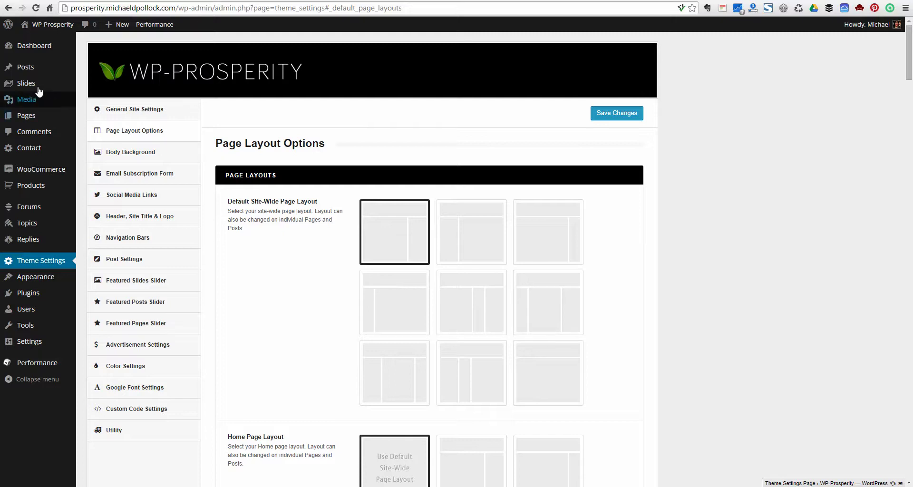
{"action": "left_click", "coordinate": [24, 67]}
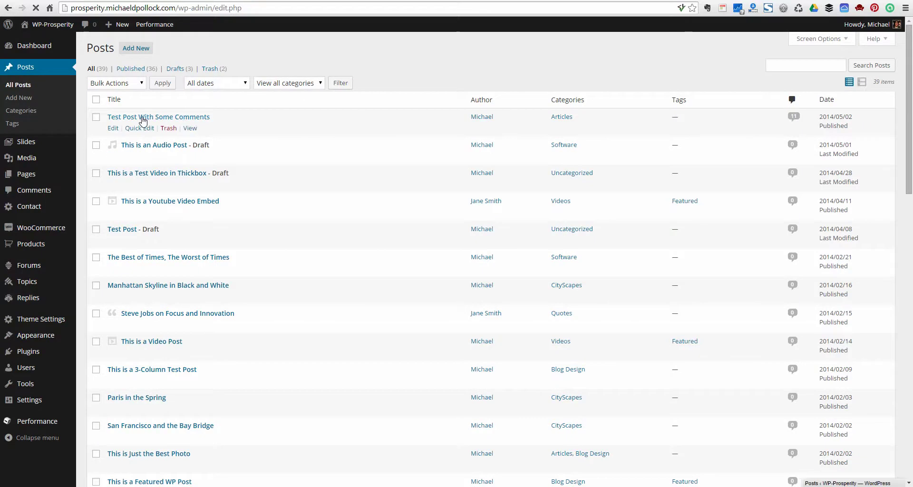
- View Test Post With Some Comments, then return to its Edit Post screen's WP-Prosperity Post Options
{"action": "left_click", "coordinate": [143, 117]}
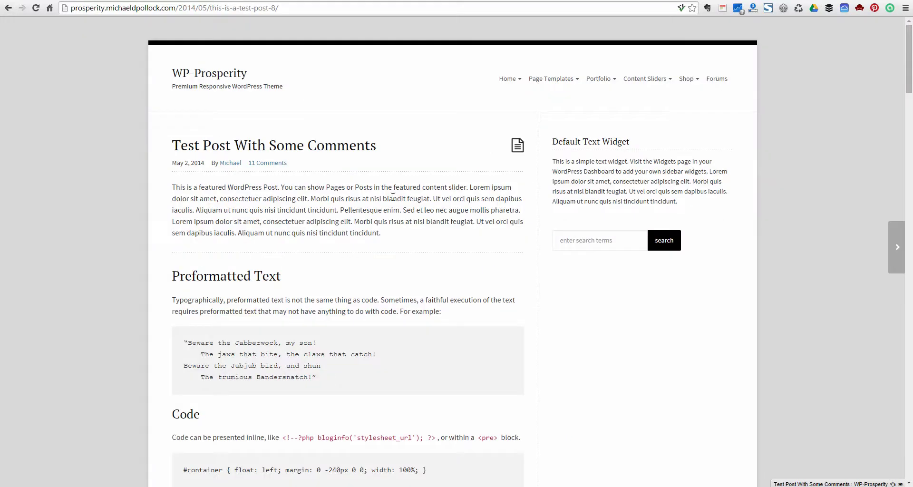
{"action": "left_click", "coordinate": [36, 7]}
{"action": "key", "text": "alt+Left"}
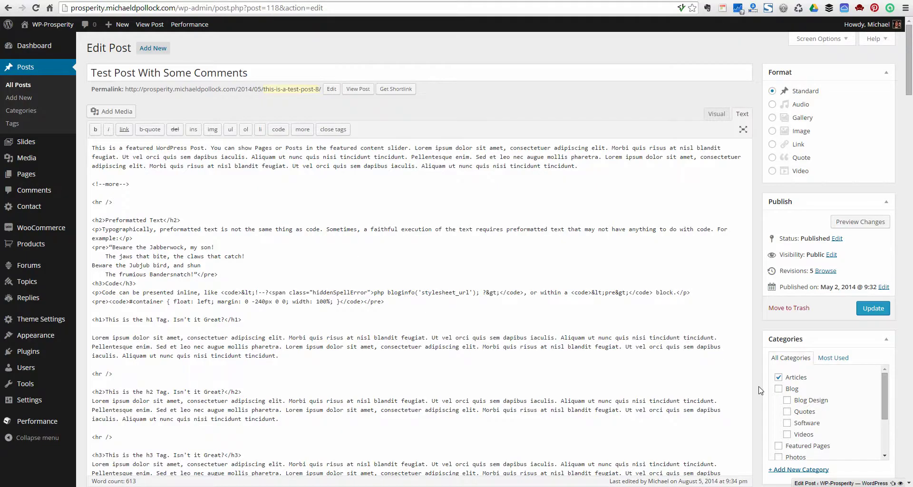
{"action": "scroll", "coordinate": [760, 390], "scroll_direction": "down", "scroll_amount": 2}
{"action": "scroll", "coordinate": [760, 390], "scroll_direction": "down", "scroll_amount": 9}
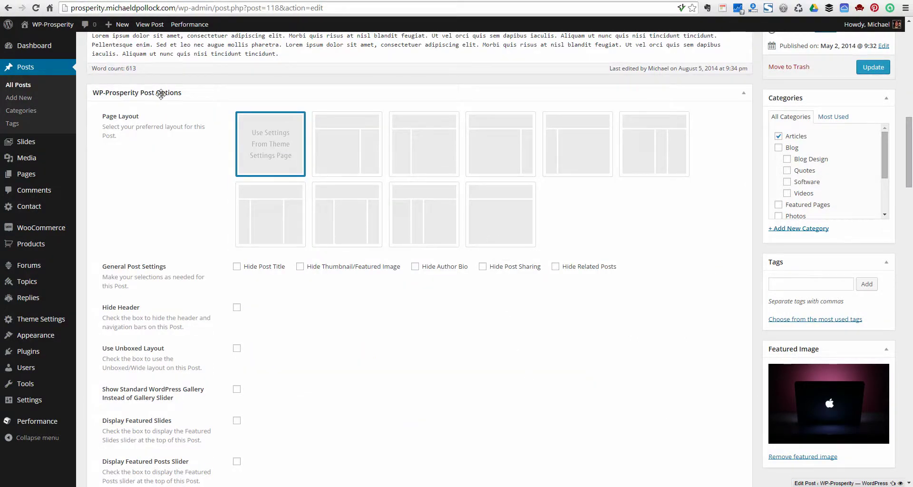
- Give the post the Content Only layout, update it, and reload the live post to preview
{"action": "left_click", "coordinate": [502, 208]}
{"action": "left_click", "coordinate": [871, 68]}
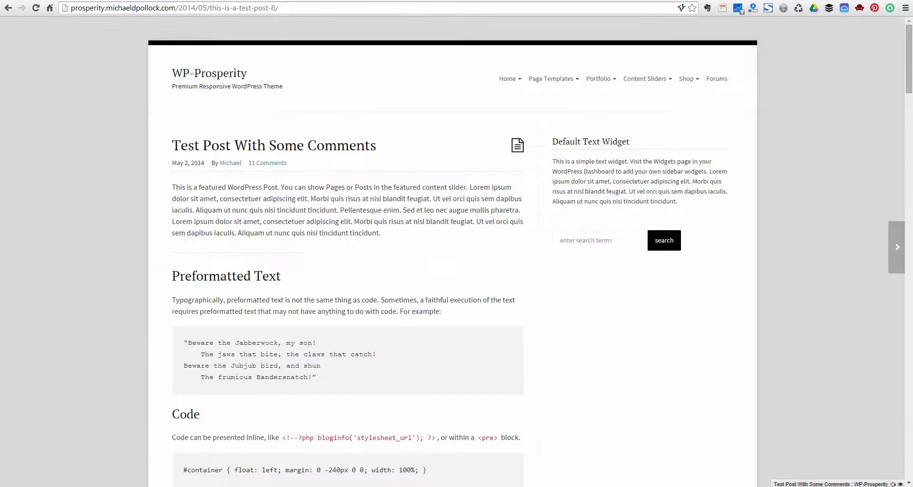
{"action": "left_click", "coordinate": [37, 9]}
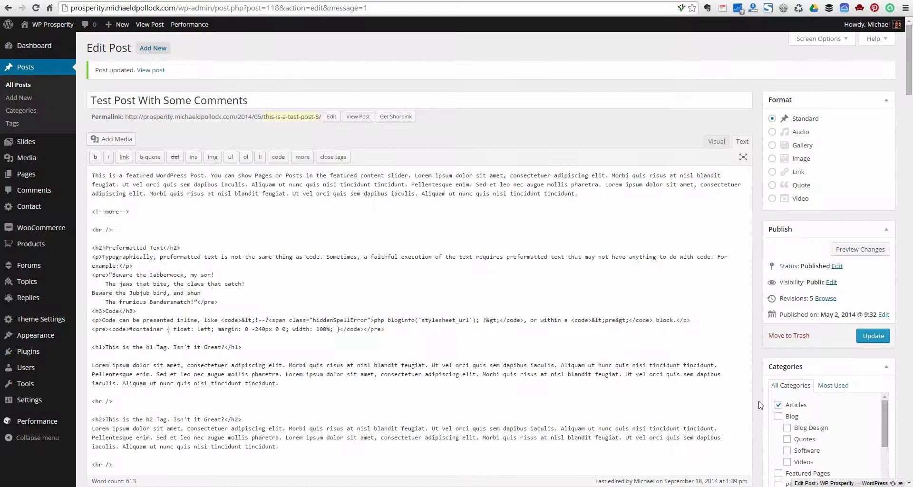
- Switch the post to the Sidebar | Content | Sidebar layout, update, and reload the live post
{"action": "scroll", "coordinate": [760, 406], "scroll_direction": "down", "scroll_amount": 6}
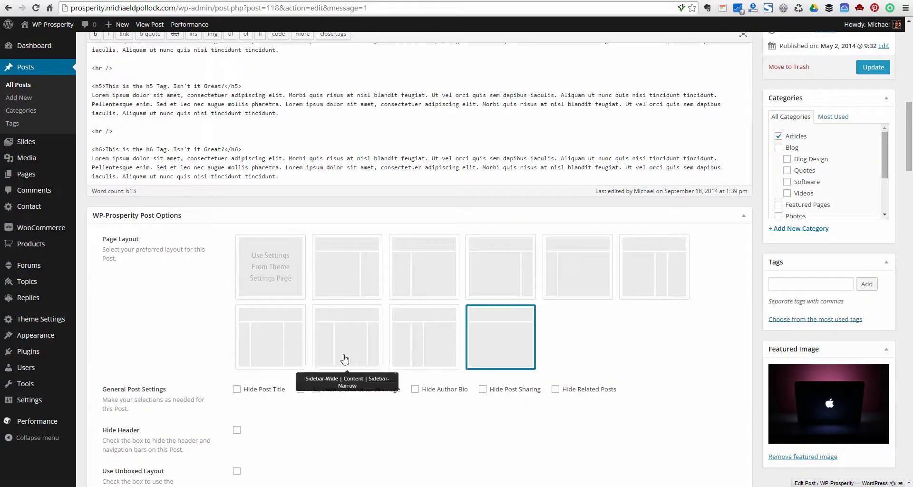
{"action": "left_click", "coordinate": [274, 345]}
{"action": "scroll", "coordinate": [745, 383], "scroll_direction": "up", "scroll_amount": 5}
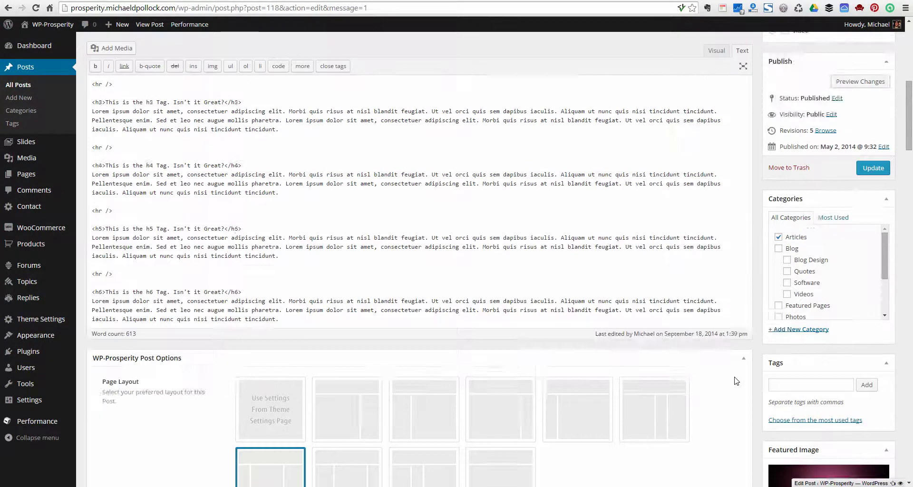
{"action": "left_click", "coordinate": [873, 263]}
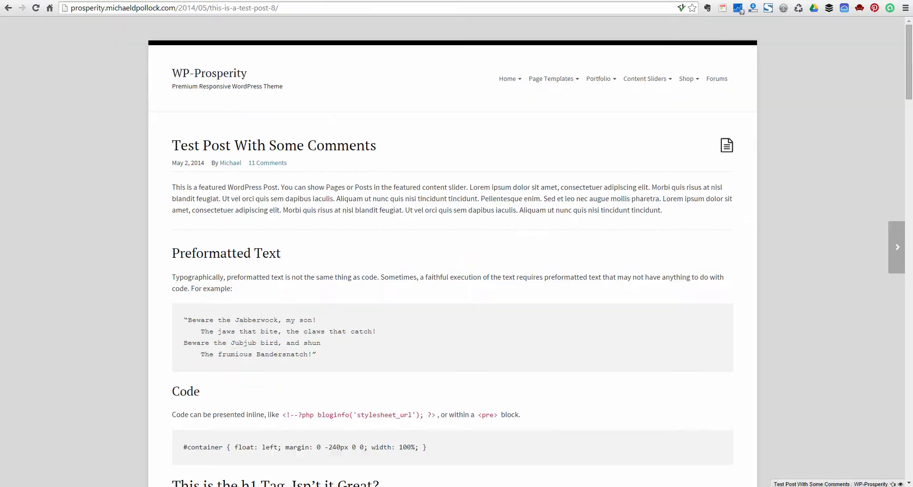
{"action": "left_click", "coordinate": [36, 7]}
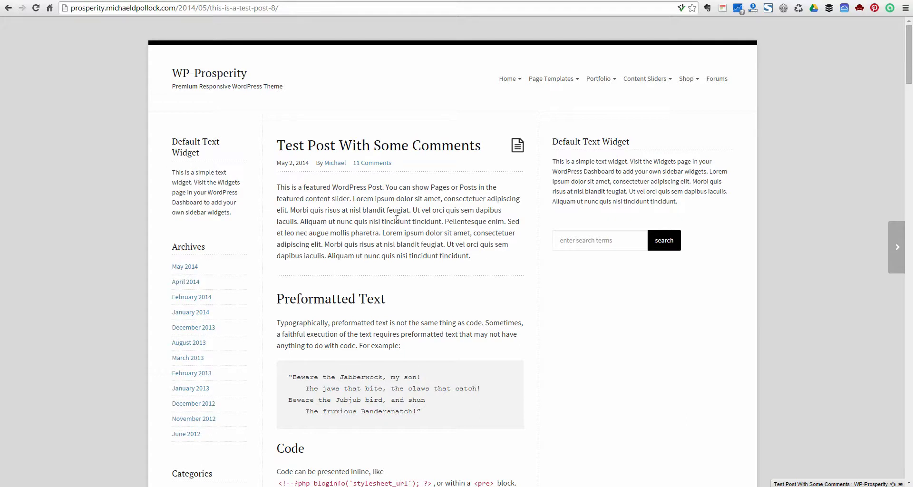
- Check the two-sidebar post, go back to its editor, and open the All Pages list
{"action": "scroll", "coordinate": [403, 222], "scroll_direction": "down", "scroll_amount": 2}
{"action": "scroll", "coordinate": [416, 223], "scroll_direction": "up", "scroll_amount": 2}
{"action": "scroll", "coordinate": [421, 243], "scroll_direction": "down", "scroll_amount": 3}
{"action": "scroll", "coordinate": [419, 247], "scroll_direction": "up", "scroll_amount": 3}
{"action": "key", "text": "alt+Left"}
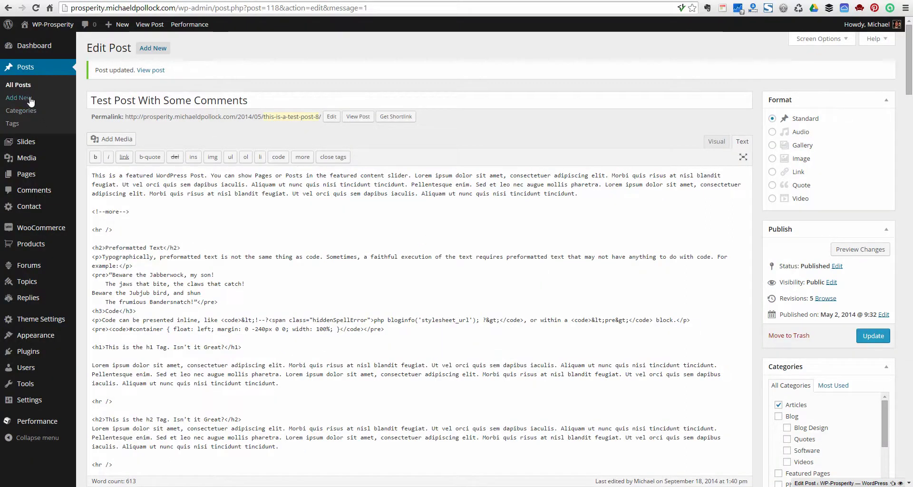
{"action": "left_click", "coordinate": [21, 177]}
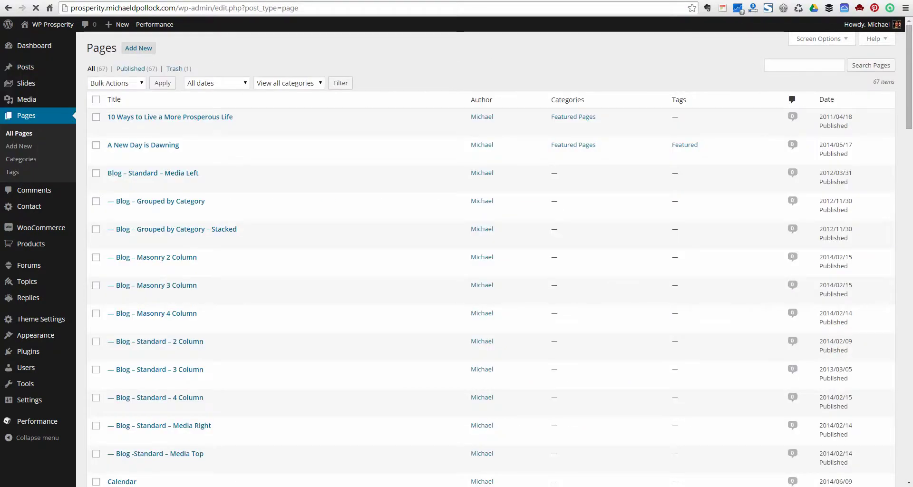
- Open the '10 Ways to Live a More Prosperous Life' page editor and its live page in a new tab
{"action": "right_click", "coordinate": [181, 120]}
{"action": "left_click", "coordinate": [200, 125]}
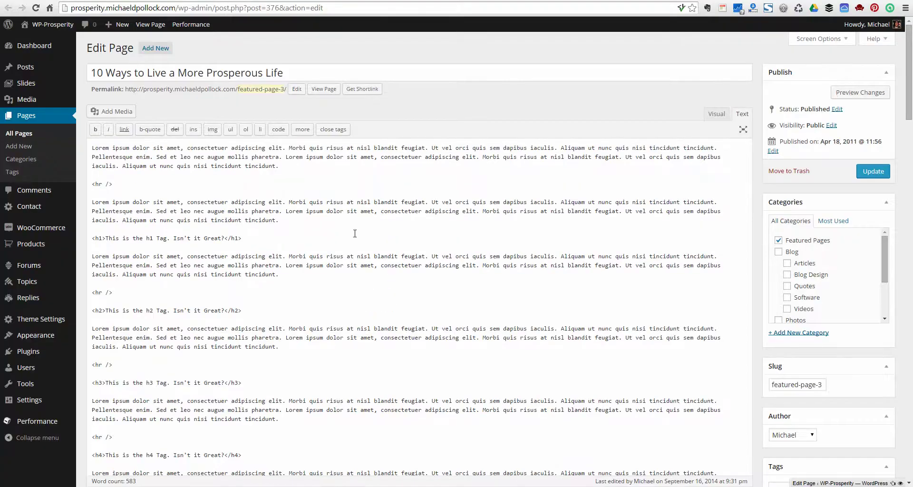
{"action": "right_click", "coordinate": [317, 89]}
{"action": "left_click", "coordinate": [350, 94]}
{"action": "key", "text": "ctrl+Tab"}
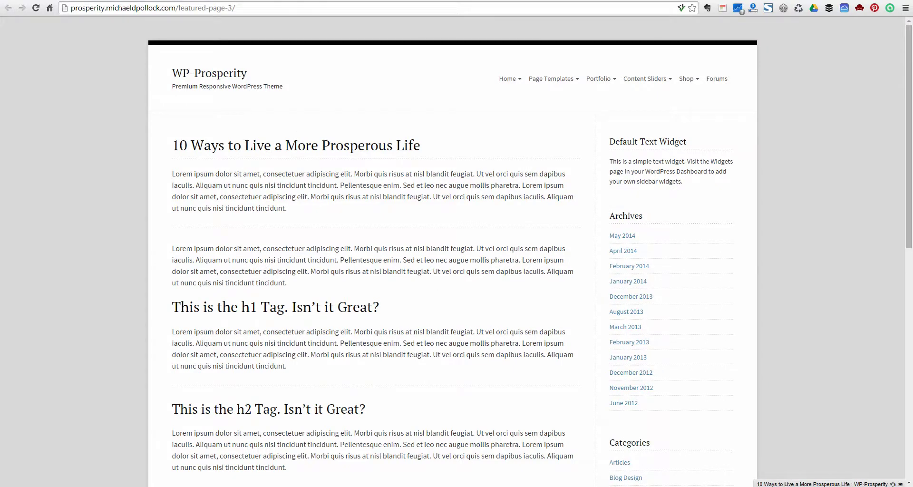
{"action": "key", "text": "ctrl+shift+Tab"}
- Set the page's Page Layout to 'Use Settings From Theme Settings Page'
{"action": "scroll", "coordinate": [756, 410], "scroll_direction": "down", "scroll_amount": 3}
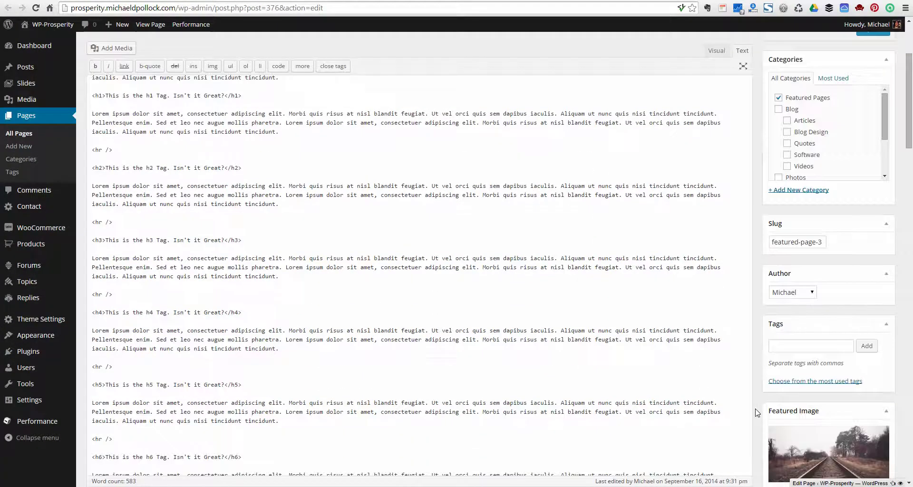
{"action": "scroll", "coordinate": [756, 413], "scroll_direction": "down", "scroll_amount": 8}
{"action": "left_click", "coordinate": [280, 184]}
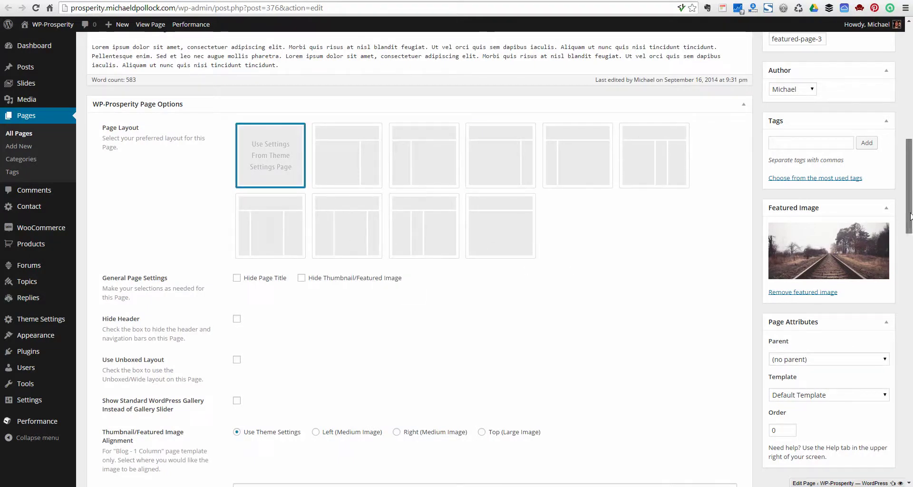
- Update the page with the theme-default layout and reload the live page
{"action": "left_click_drag", "start_coordinate": [910, 217], "coordinate": [912, 85]}
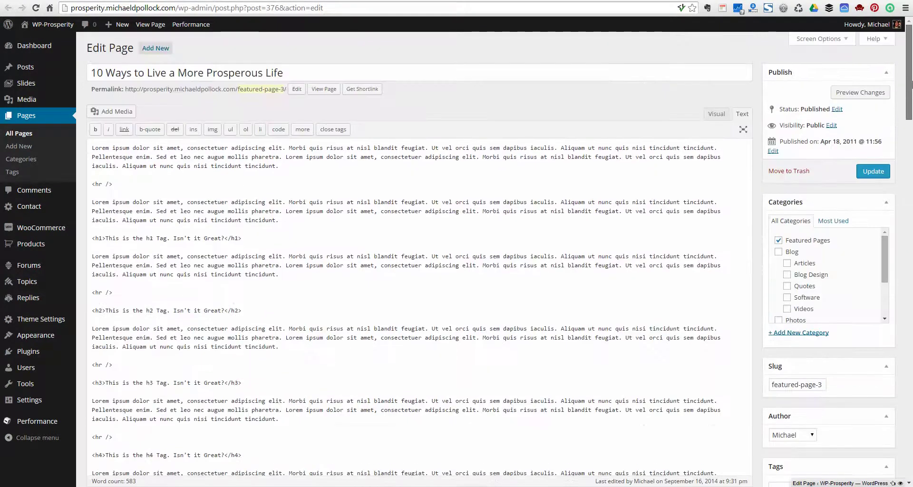
{"action": "left_click", "coordinate": [873, 171]}
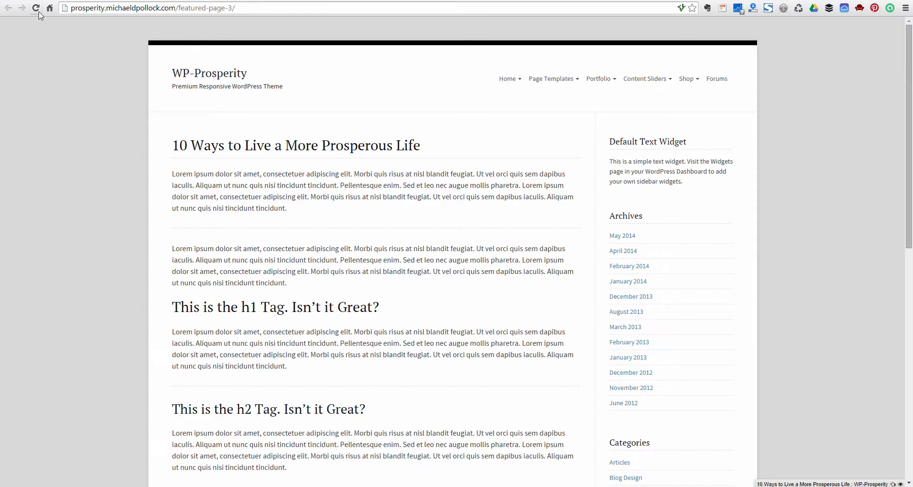
{"action": "left_click", "coordinate": [36, 9]}
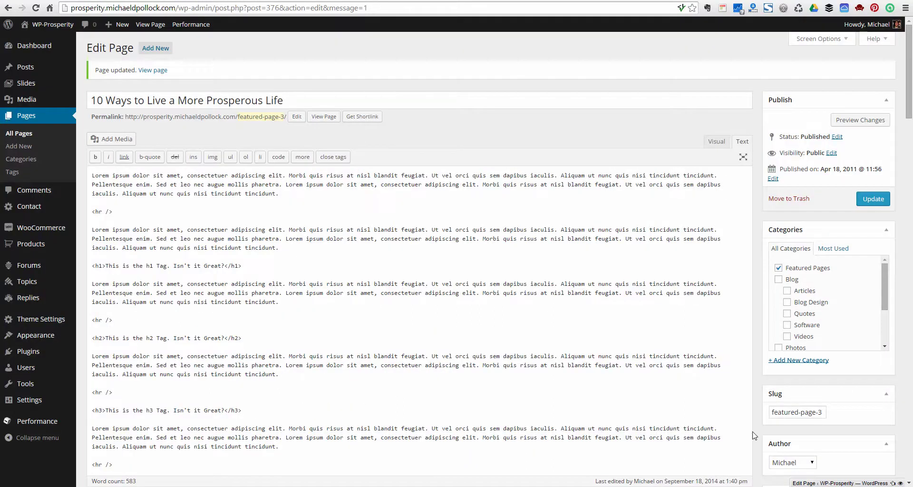
- Choose the full-width single-column layout, update, and view the page on the live site
{"action": "scroll", "coordinate": [753, 436], "scroll_direction": "down", "scroll_amount": 8}
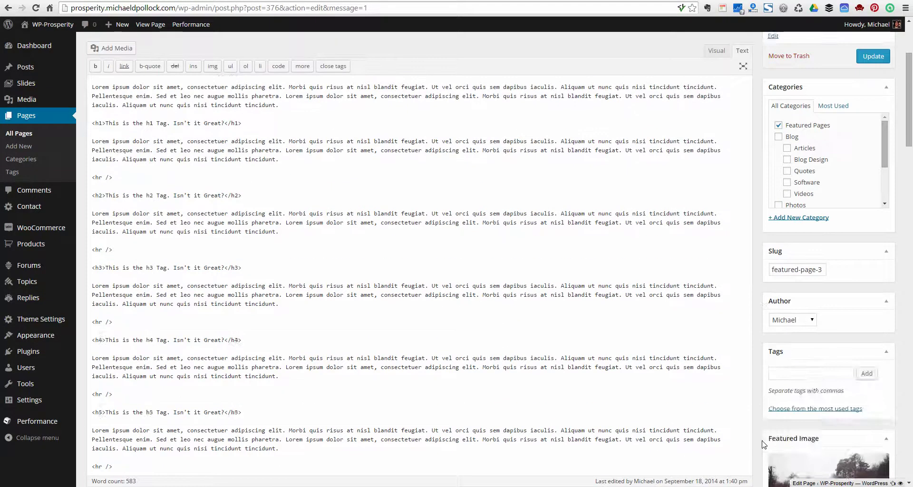
{"action": "left_click", "coordinate": [490, 296]}
{"action": "left_click_drag", "start_coordinate": [911, 186], "coordinate": [910, 86]}
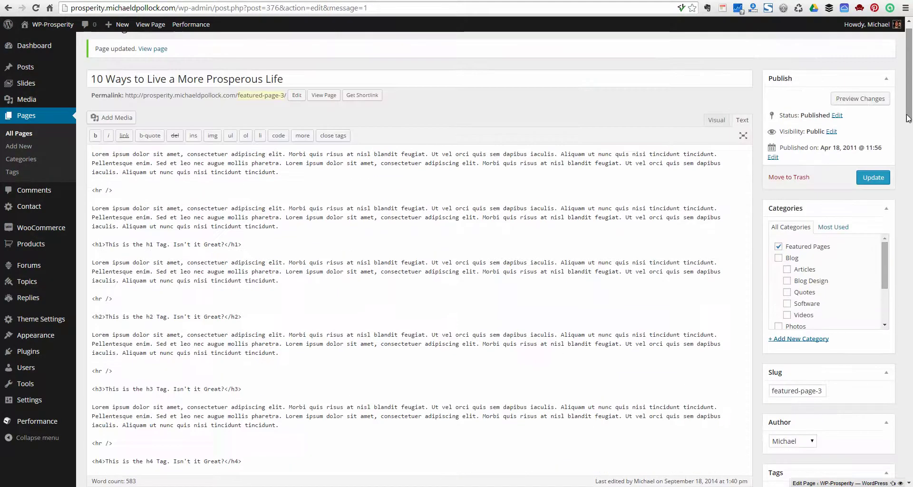
{"action": "left_click", "coordinate": [873, 177]}
{"action": "left_click", "coordinate": [142, 49]}
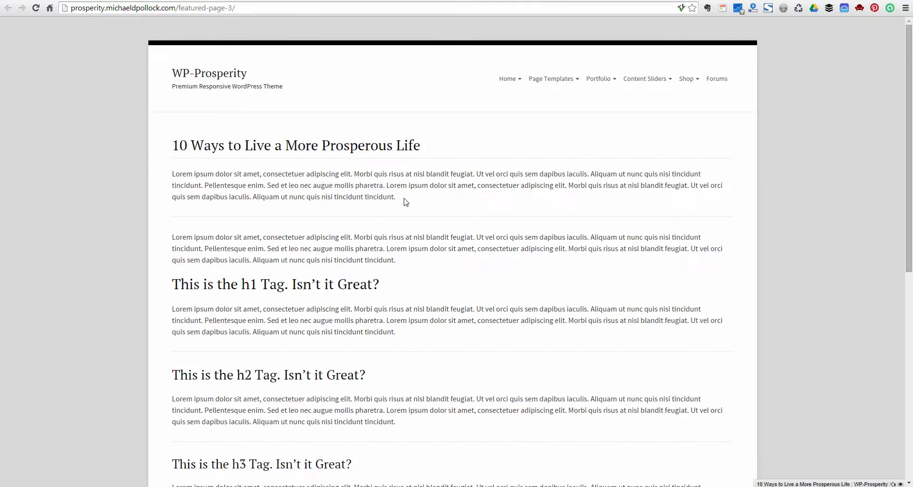
{"action": "scroll", "coordinate": [407, 203], "scroll_direction": "down", "scroll_amount": 8}
{"action": "scroll", "coordinate": [405, 198], "scroll_direction": "up", "scroll_amount": 8}
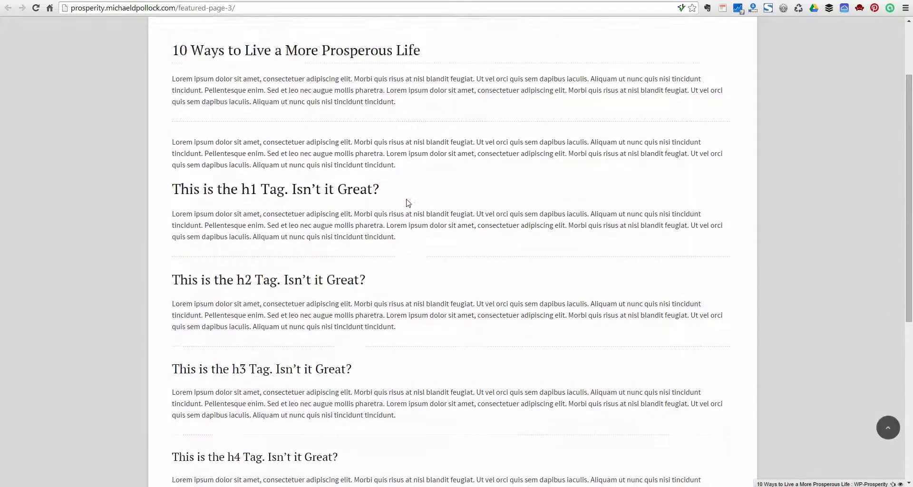
- Revert the 10 Ways page to 'Use Settings From Theme Settings Page', update, and confirm the sidebar returns
{"action": "key", "text": "ctrl+shift+Tab"}
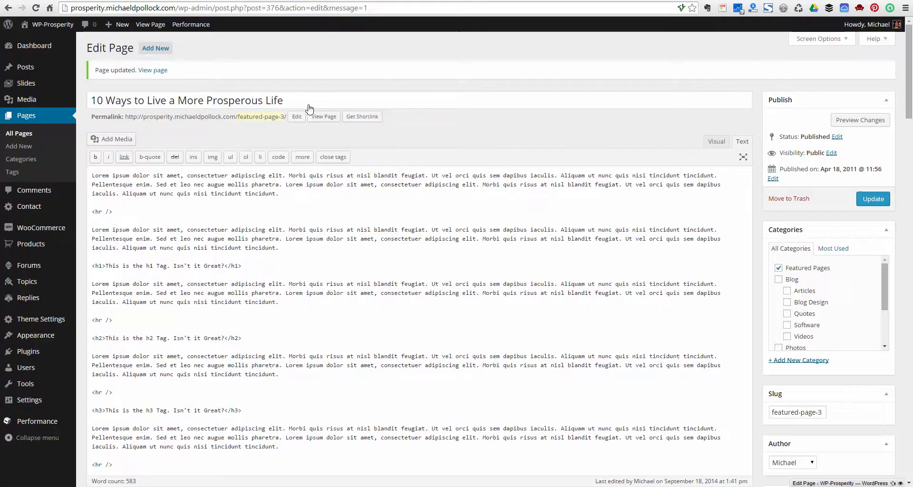
{"action": "scroll", "coordinate": [757, 347], "scroll_direction": "down", "scroll_amount": 7}
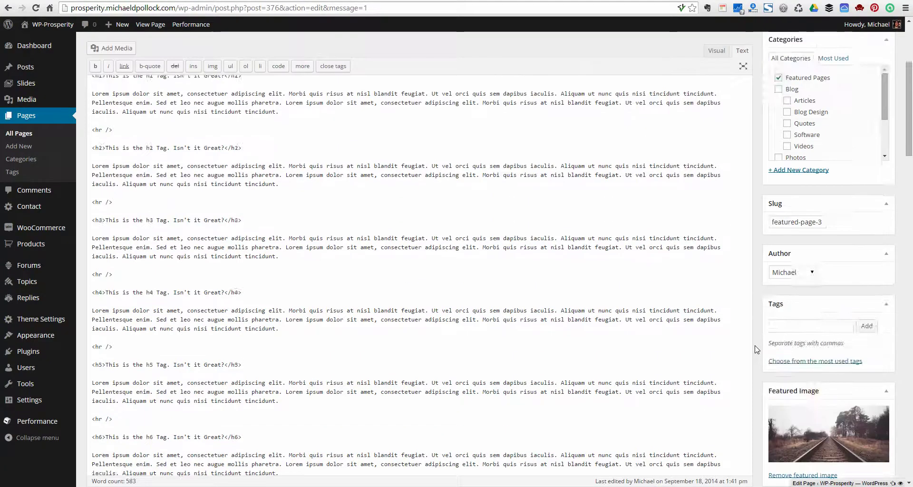
{"action": "left_click", "coordinate": [272, 235]}
{"action": "left_click_drag", "start_coordinate": [910, 199], "coordinate": [912, 95]}
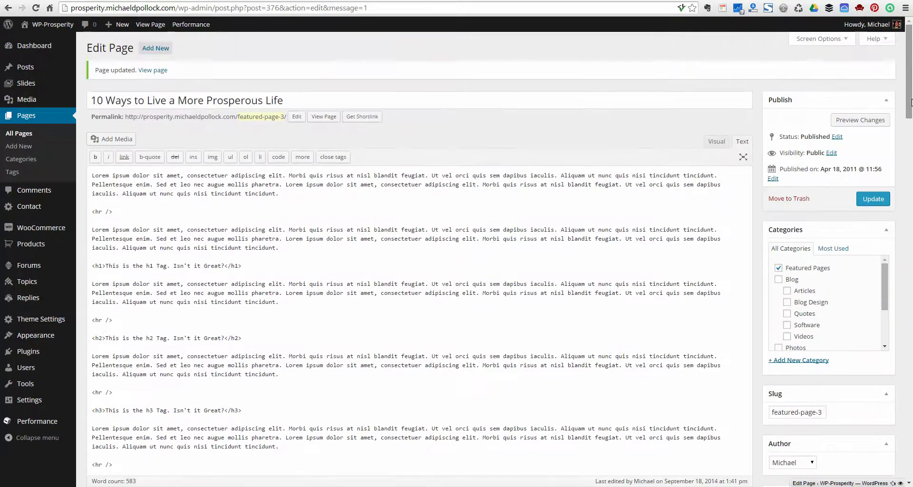
{"action": "left_click", "coordinate": [873, 199]}
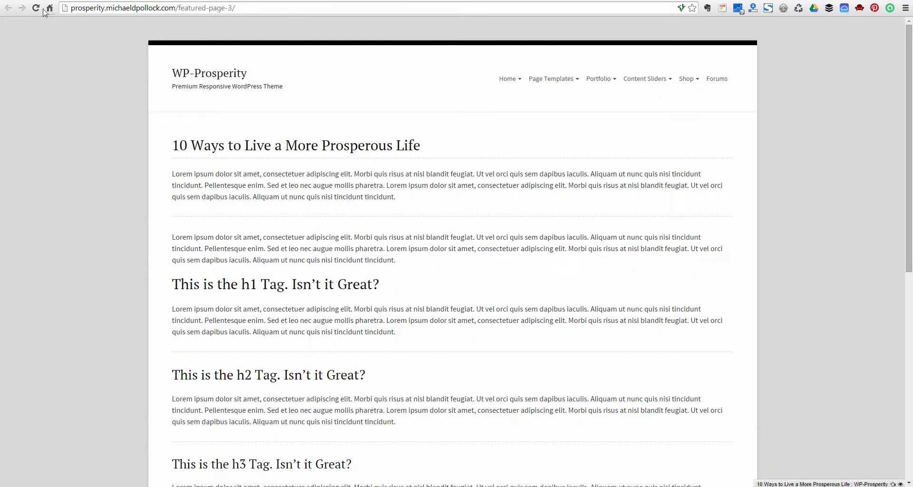
{"action": "left_click", "coordinate": [36, 7]}
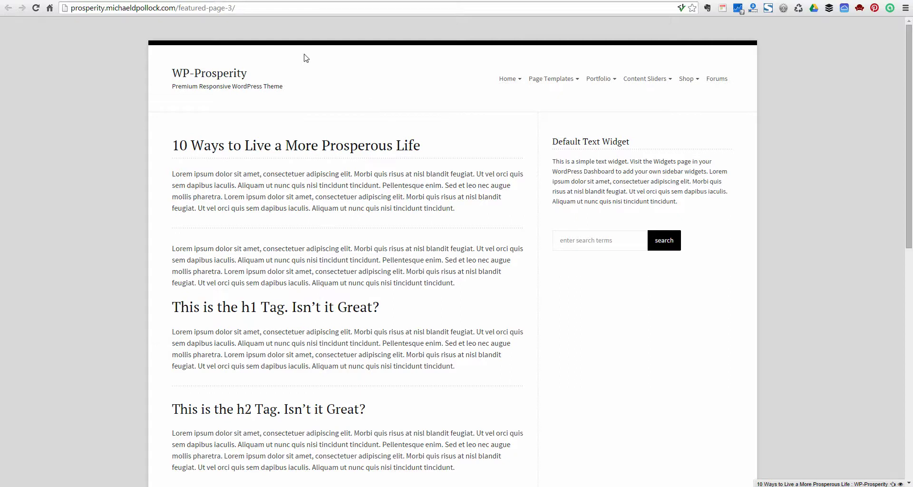
{"action": "key", "text": "ctrl+Tab"}
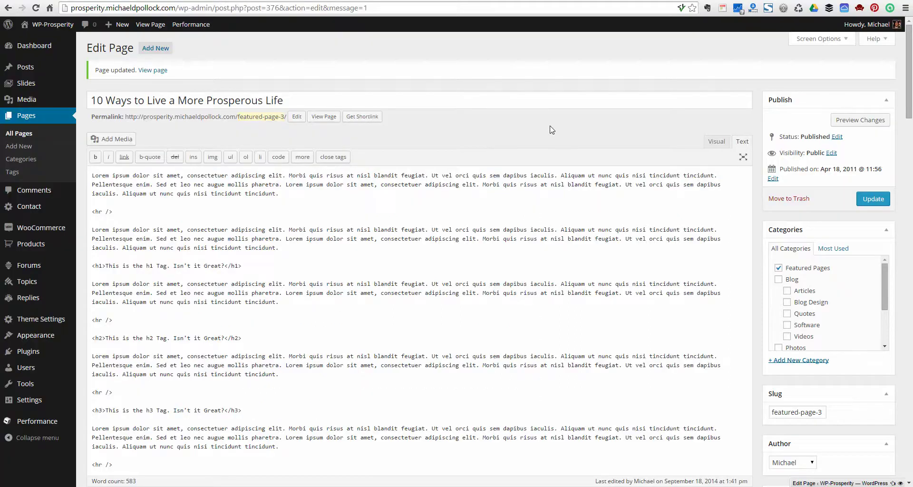
{"action": "mouse_move", "coordinate": [909, 89]}
{"action": "left_mouse_down"}
{"action": "mouse_move", "coordinate": [909, 197]}
{"action": "mouse_move", "coordinate": [909, 90]}
{"action": "left_mouse_up"}
- Go to the theme's BUY NOW page and open VIEW DEMO SITE in a new tab
{"action": "key", "text": "ctrl+Tab"}
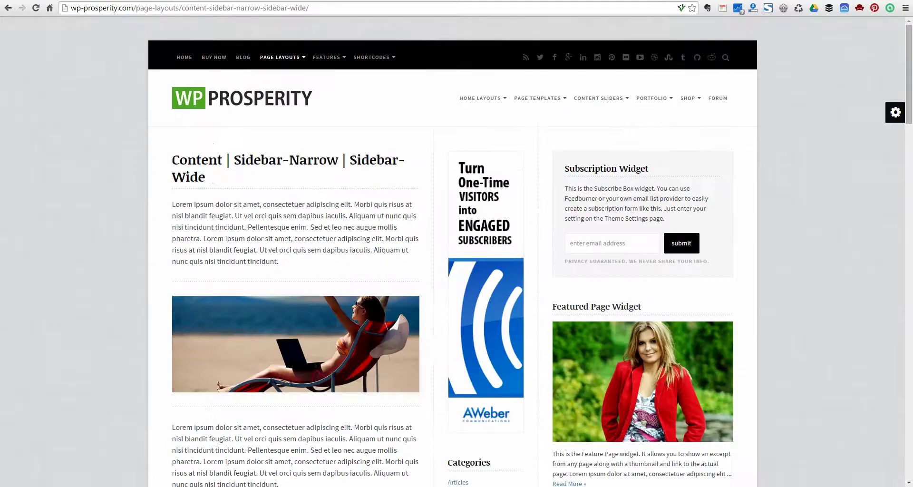
{"action": "left_click", "coordinate": [213, 58]}
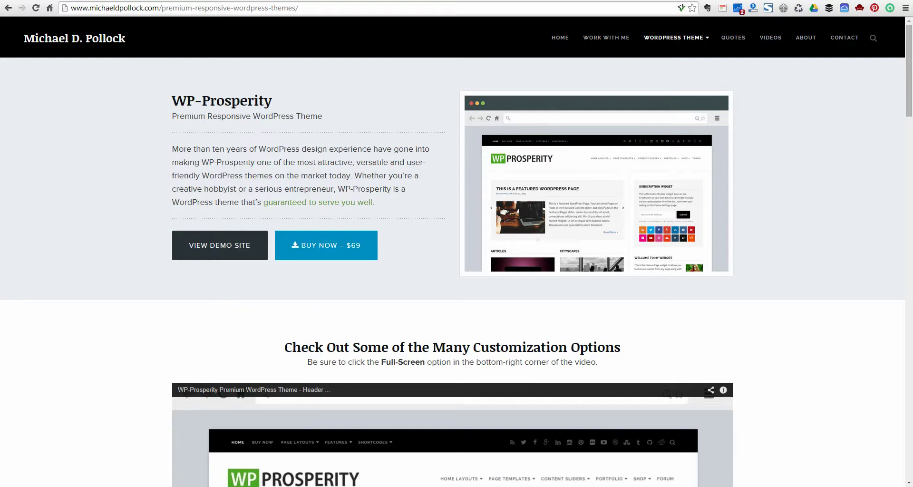
{"action": "right_click", "coordinate": [220, 248]}
{"action": "left_click", "coordinate": [253, 253]}
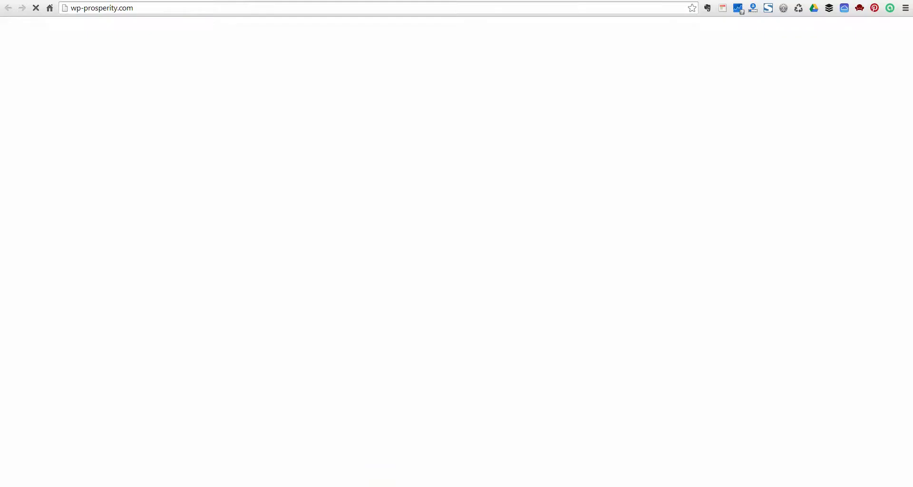